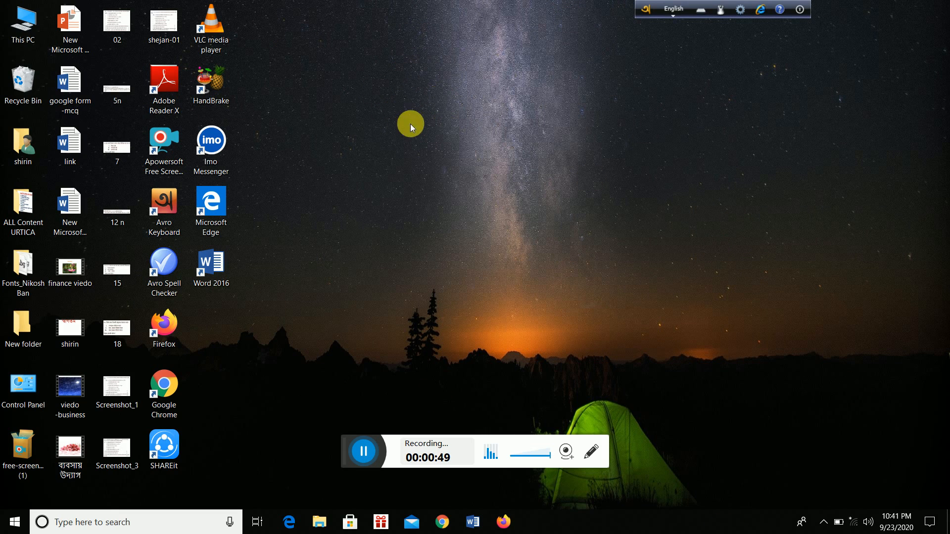
{"action": "right_click", "coordinate": [428, 91]}
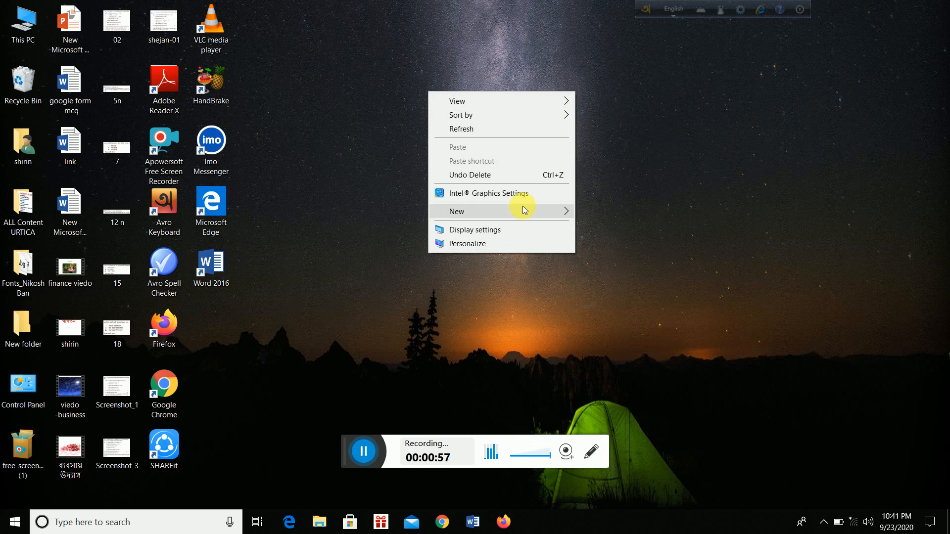
{"action": "mouse_move", "coordinate": [523, 210]}
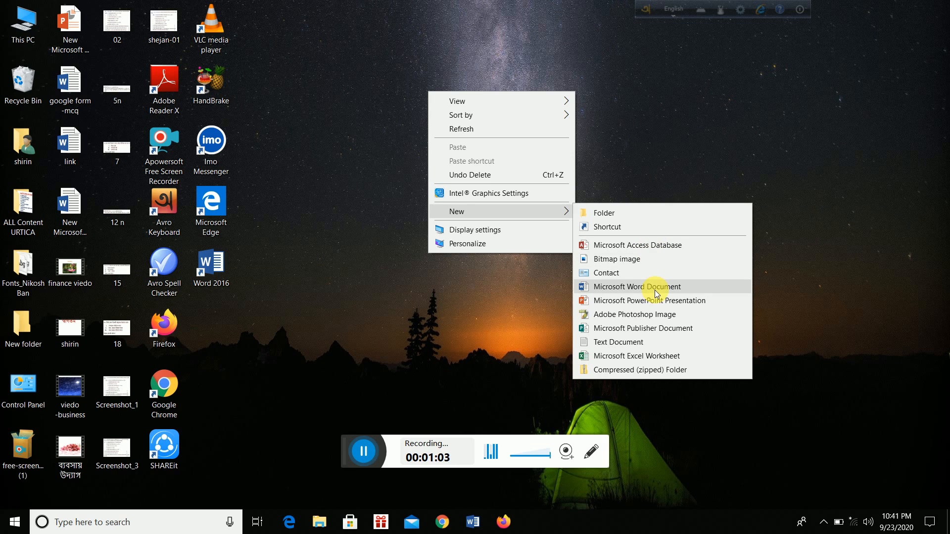
{"action": "left_click", "coordinate": [646, 155]}
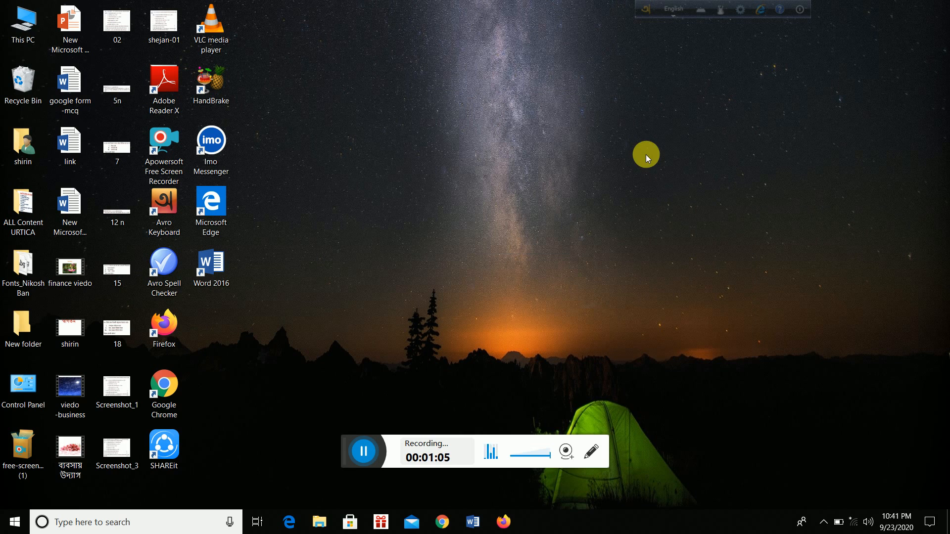
- Create a Microsoft Word document on the desktop with its default name and open it, dismissing the Office activation window
{"action": "right_click", "coordinate": [407, 128]}
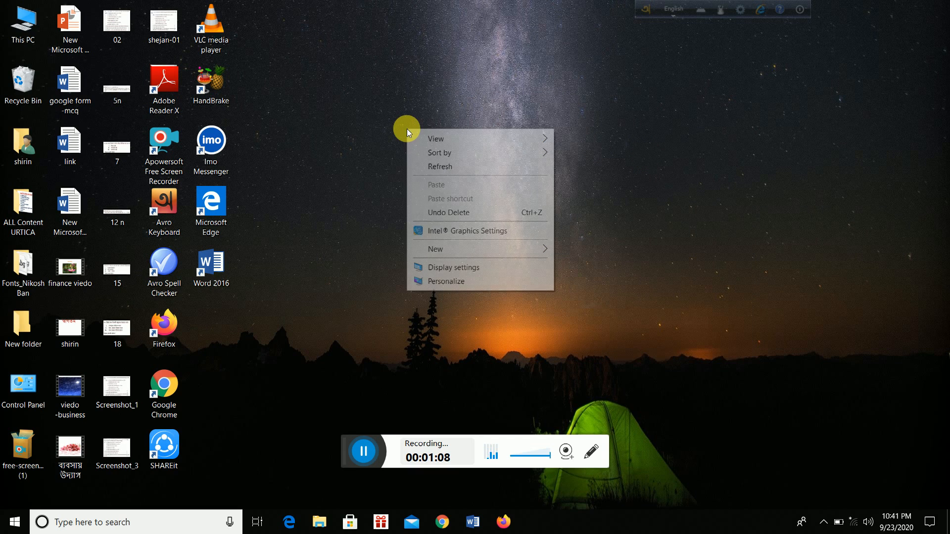
{"action": "left_click", "coordinate": [456, 250]}
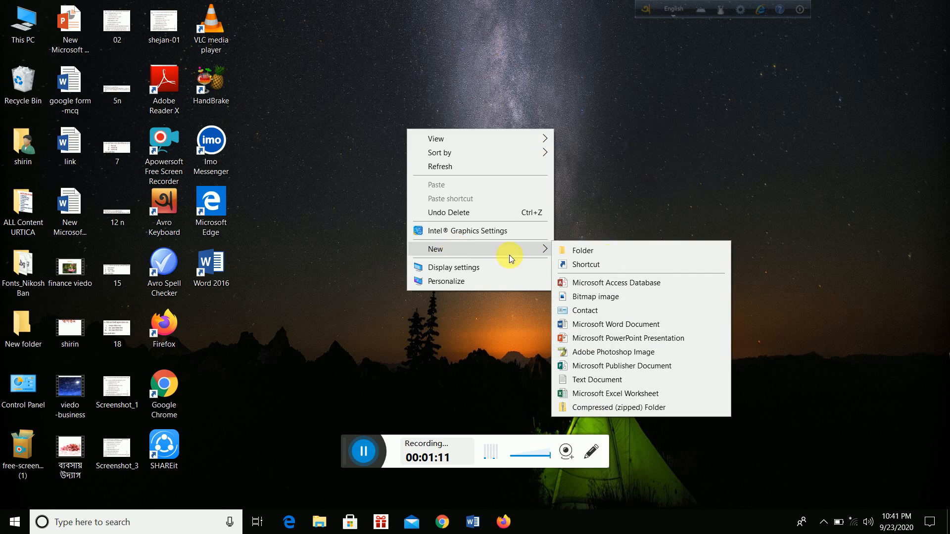
{"action": "left_click", "coordinate": [642, 330]}
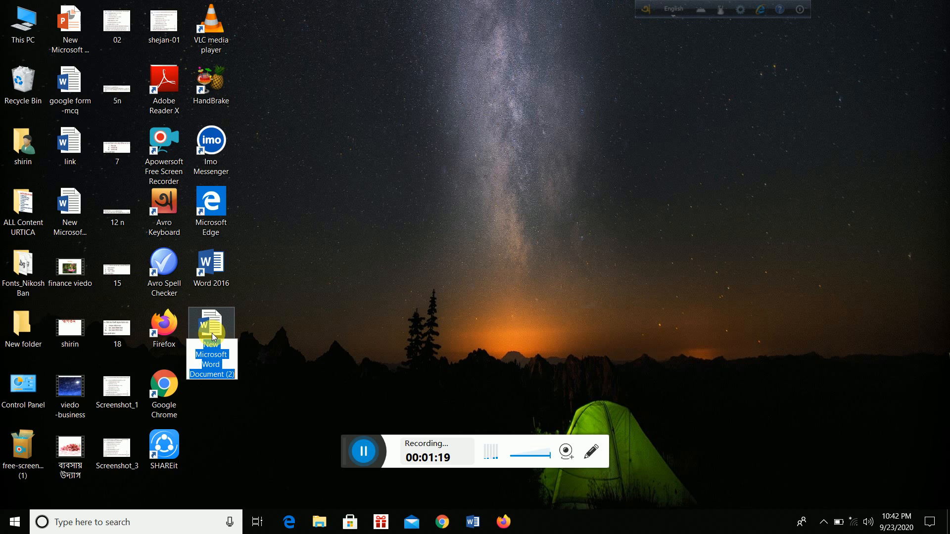
{"action": "key", "text": "Return"}
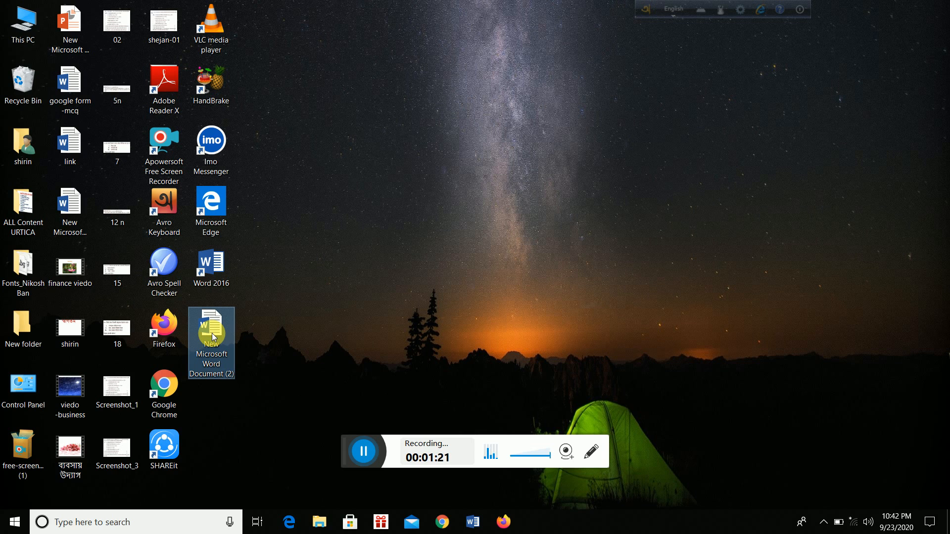
{"action": "double_click", "coordinate": [211, 337]}
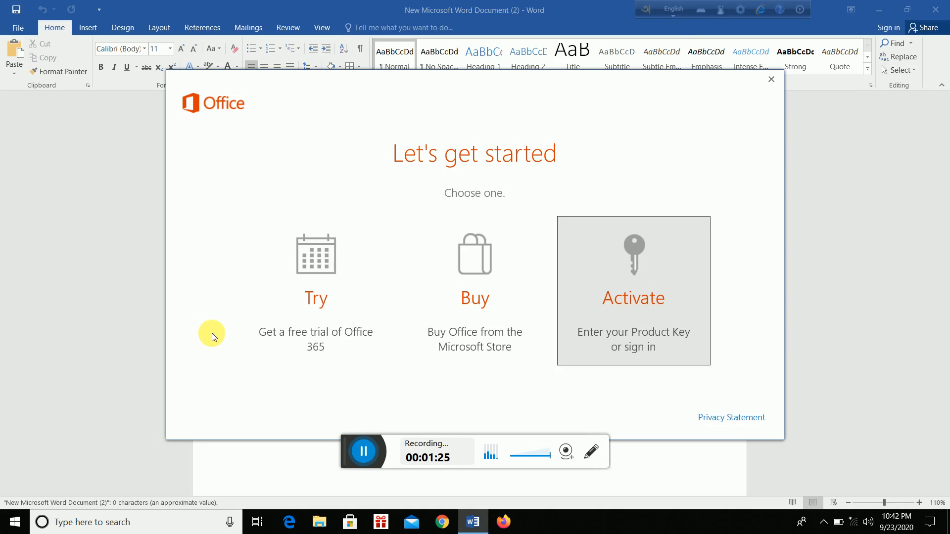
{"action": "left_click", "coordinate": [770, 85]}
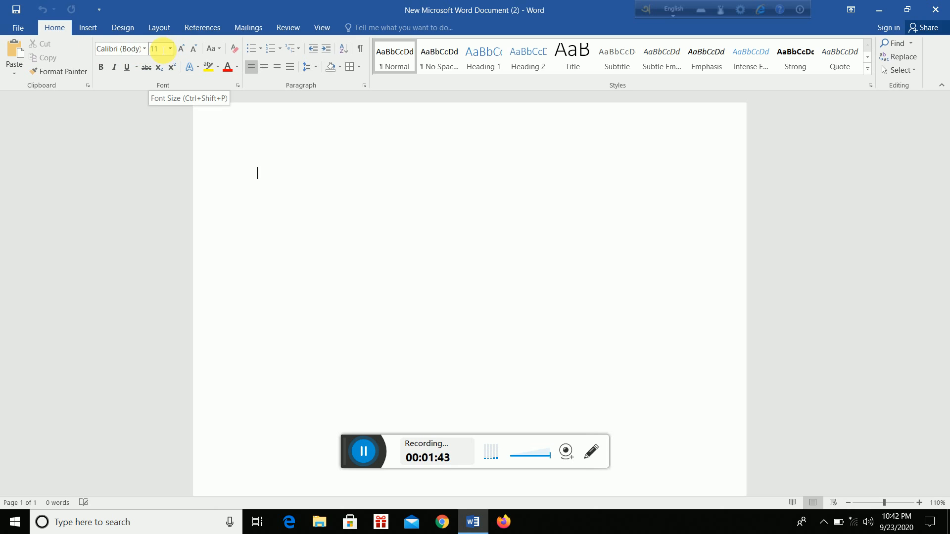
- Set the font size to 22 for the blank page and look at the list of available fonts
{"action": "left_click", "coordinate": [168, 50]}
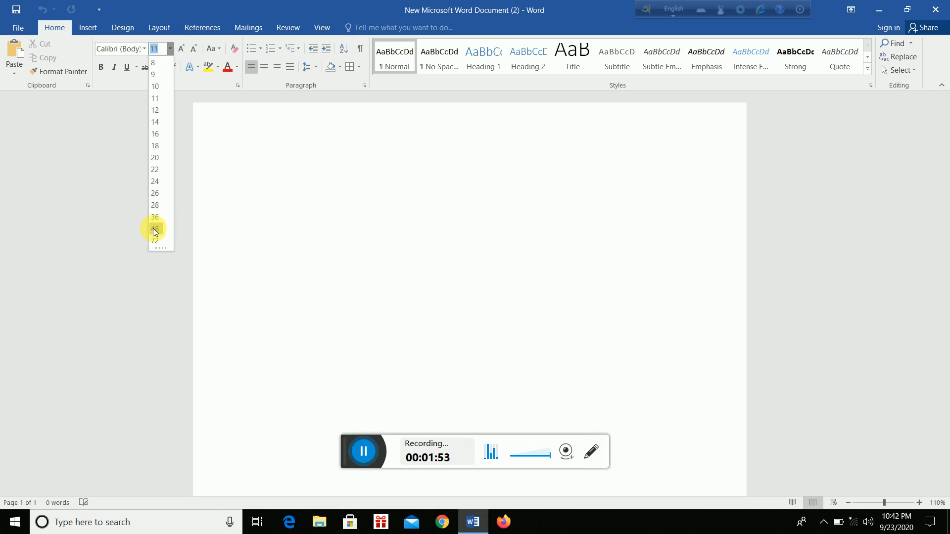
{"action": "left_click", "coordinate": [155, 170]}
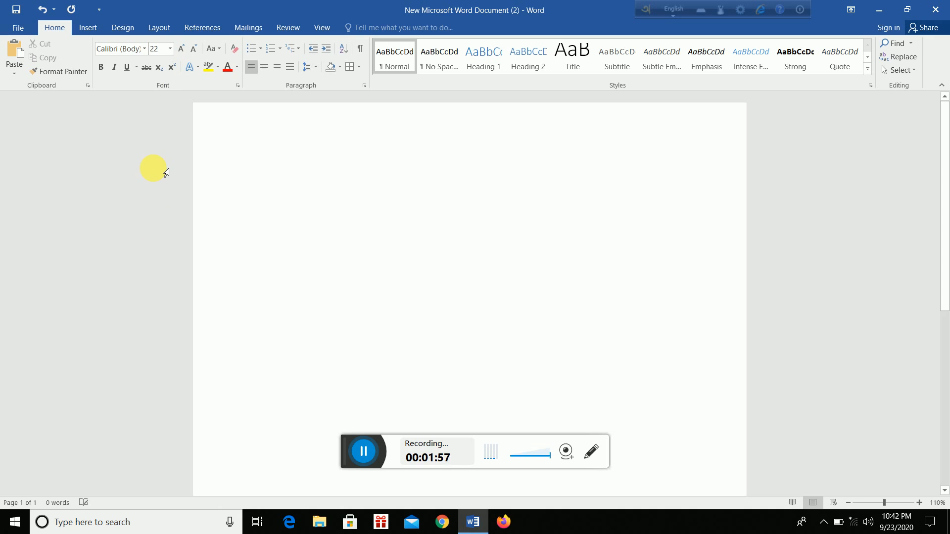
{"action": "left_click", "coordinate": [145, 48]}
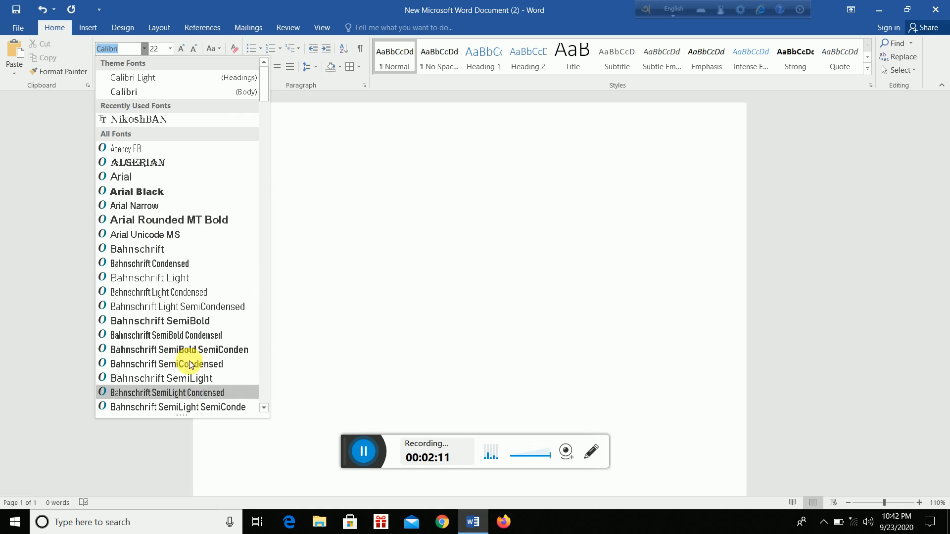
{"action": "left_click", "coordinate": [285, 167]}
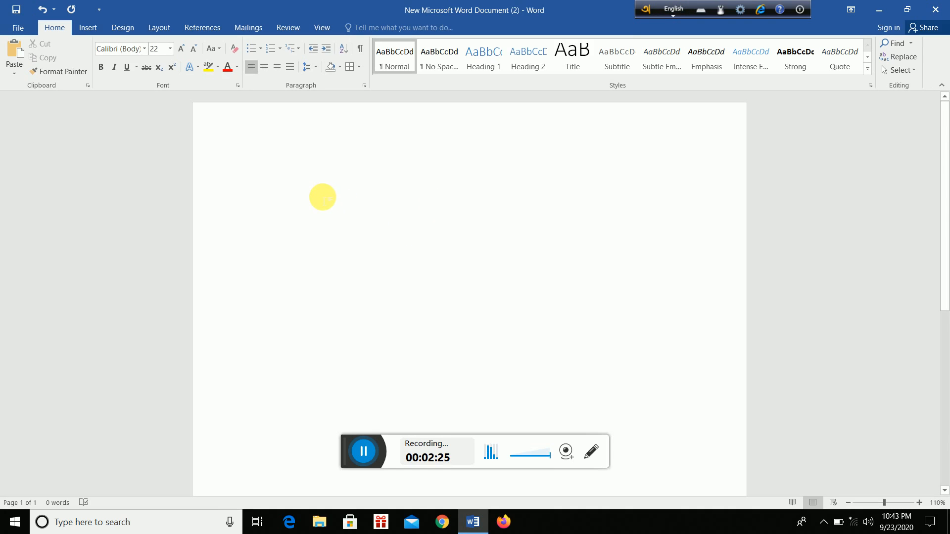
- Write the sentence "A QUICKLY BROWN FOX JUMPS OVER THE LAZY DOG." in capitals on the page
{"action": "type", "text": "a"}
{"action": "key", "text": "BackSpace"}
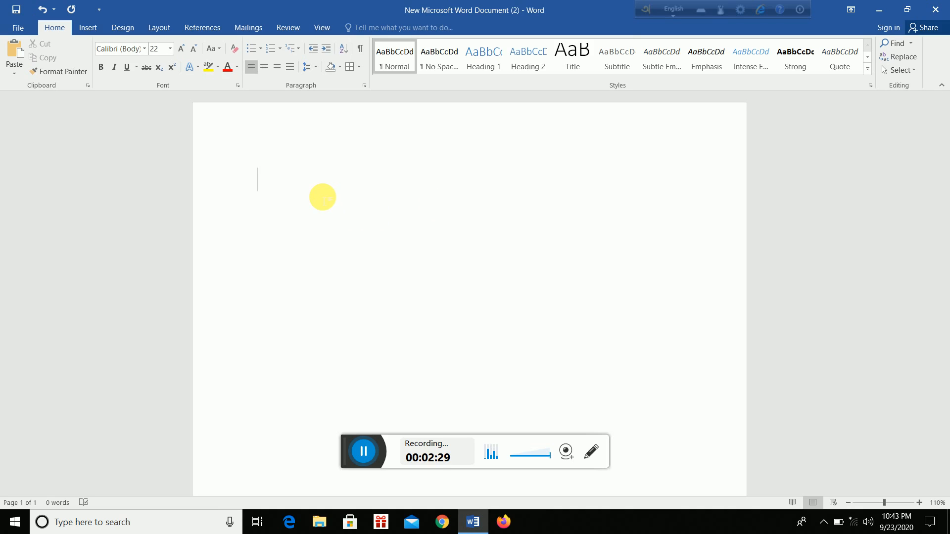
{"action": "type", "text": "A QUICKLY"}
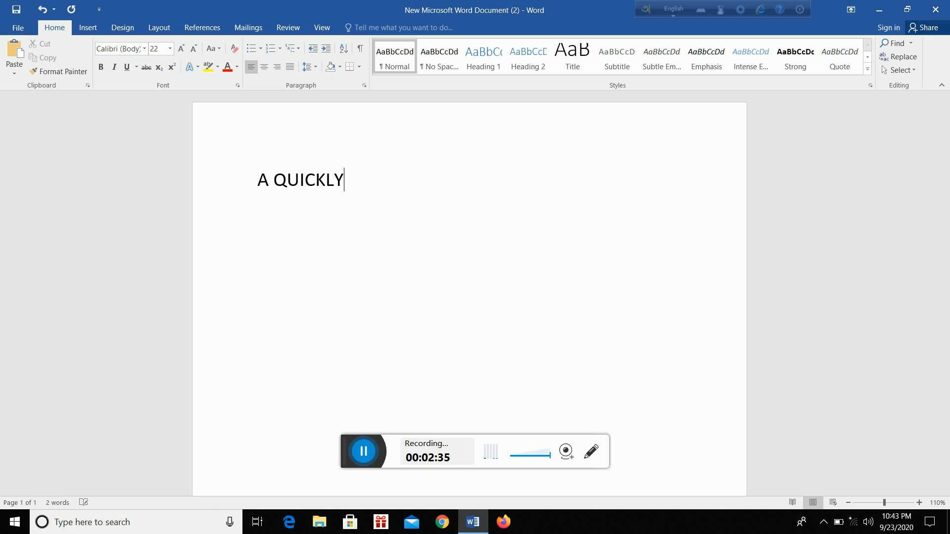
{"action": "type", "text": " BROWN"}
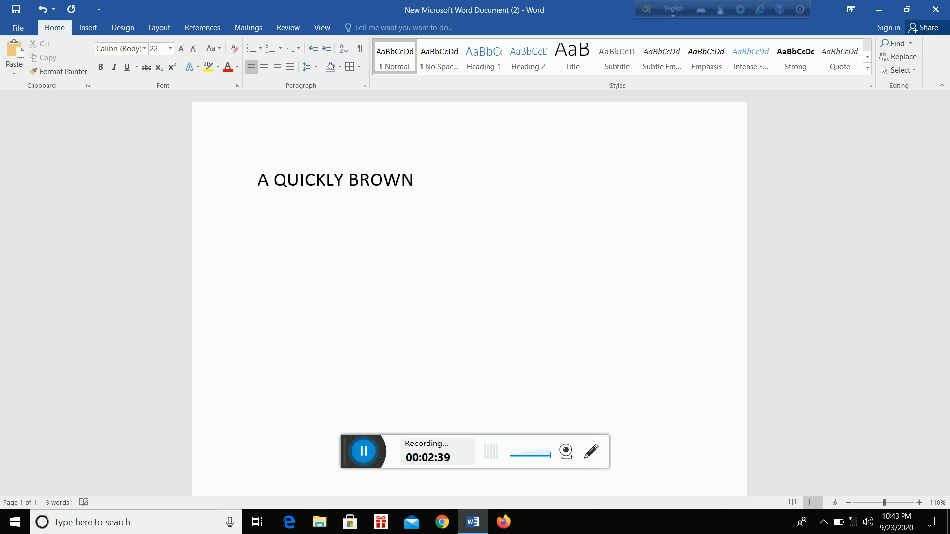
{"action": "type", "text": " FOX JUM"}
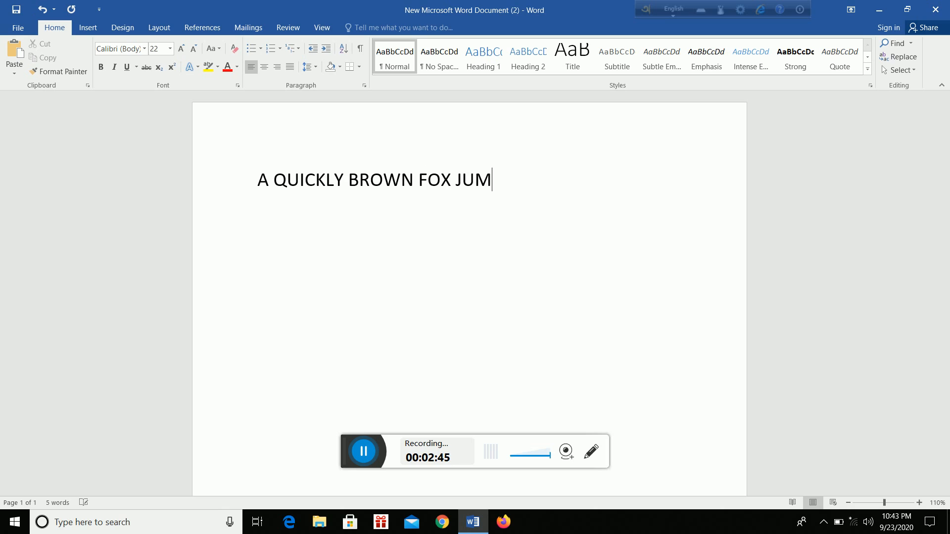
{"action": "type", "text": "PS OVER "}
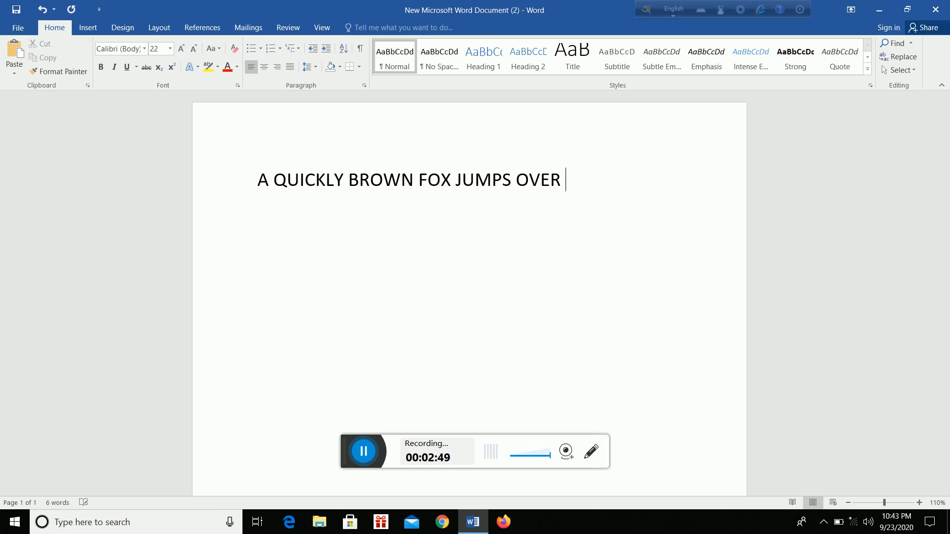
{"action": "type", "text": "THE LAZY DOG"}
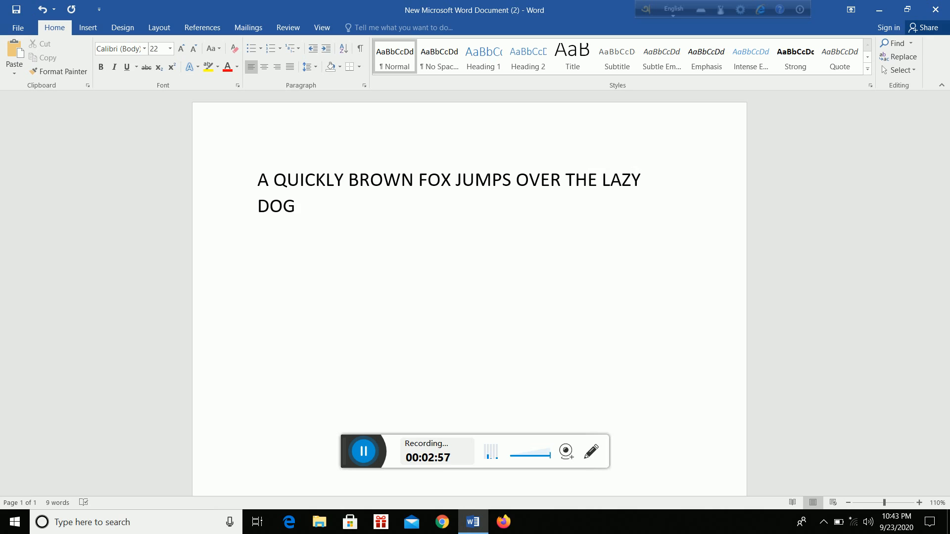
{"action": "type", "text": "."}
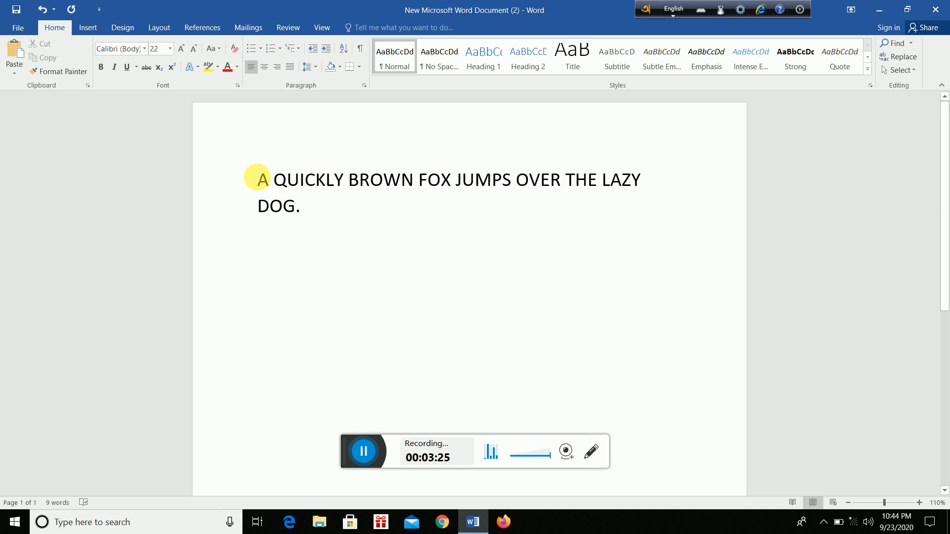
- Select the entire sentence and delete it from the page
{"action": "left_click", "coordinate": [258, 180]}
{"action": "left_click_drag", "start_coordinate": [257, 180], "coordinate": [545, 221]}
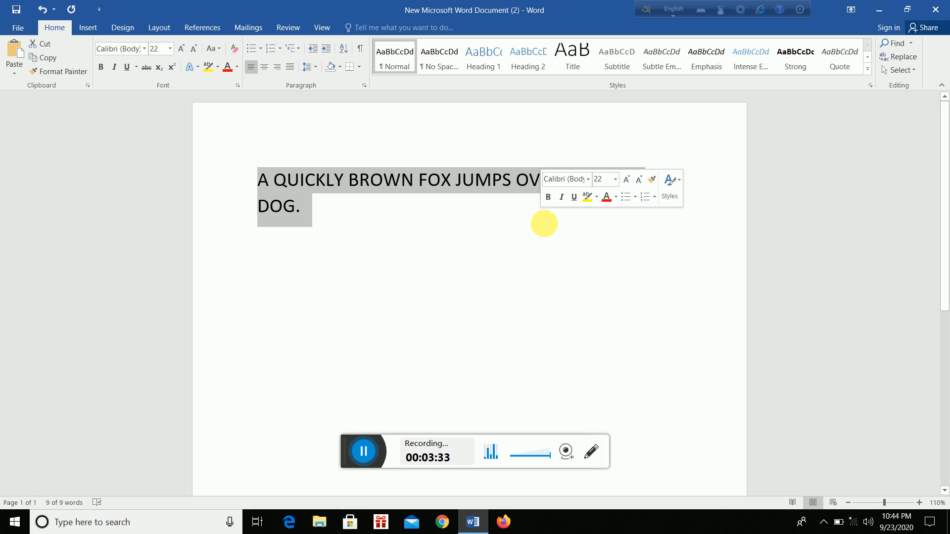
{"action": "left_click", "coordinate": [525, 245]}
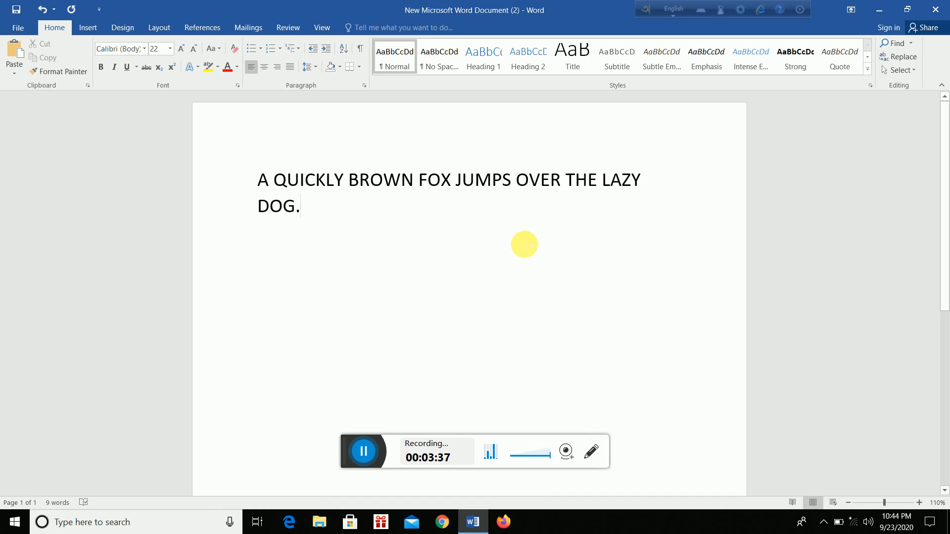
{"action": "key", "text": "ctrl+a"}
{"action": "type", "text": "AA"}
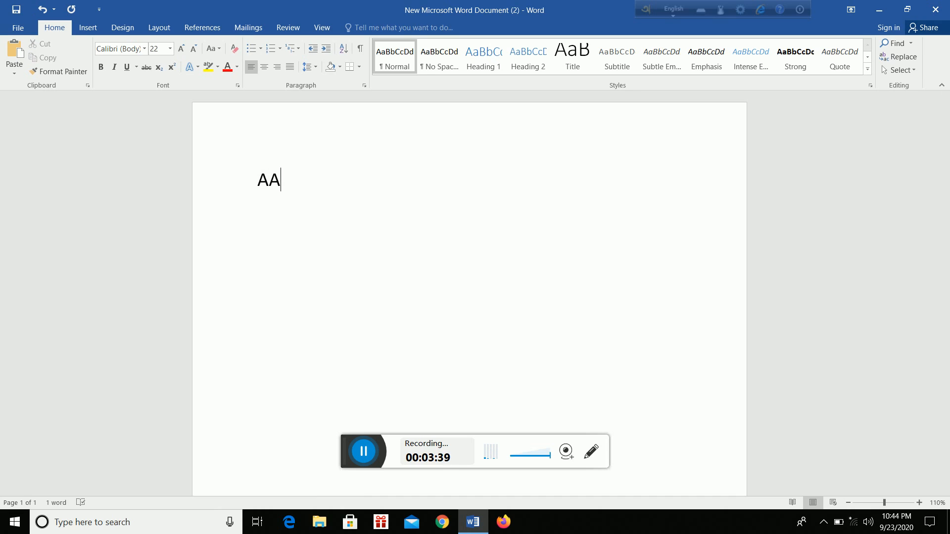
{"action": "key", "text": "BackSpace"}
{"action": "key", "text": "BackSpace"}
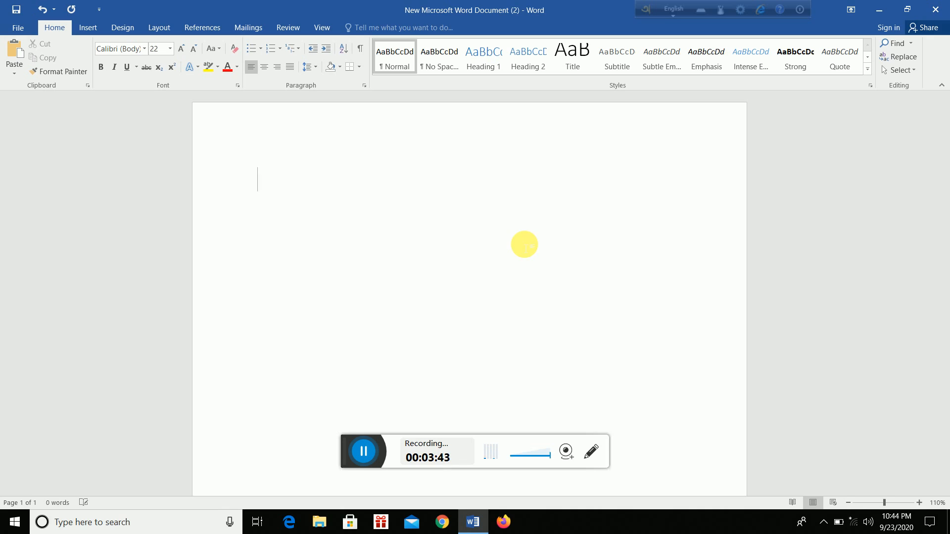
- Undo the sentence's deletion, redo it once, and undo it again to restore the text
{"action": "key", "text": "ctrl+z"}
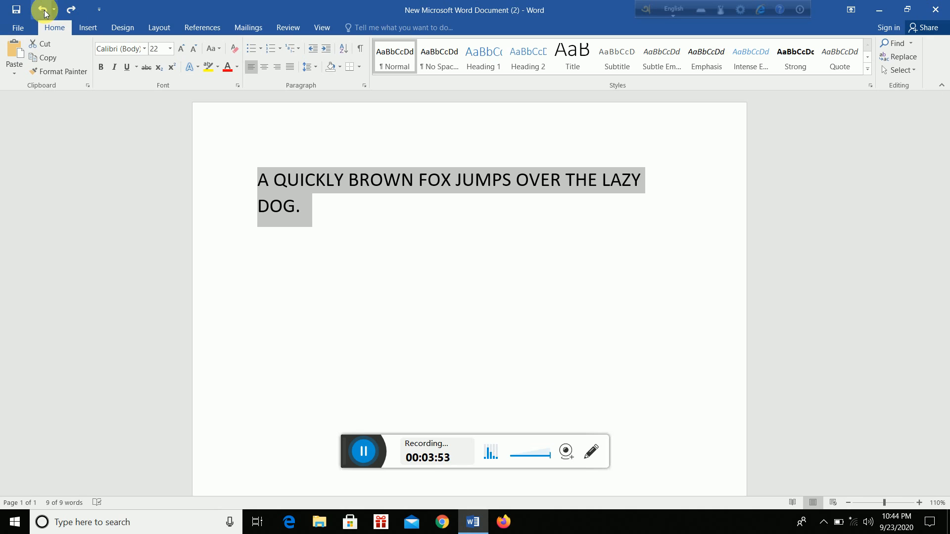
{"action": "left_click", "coordinate": [82, 9]}
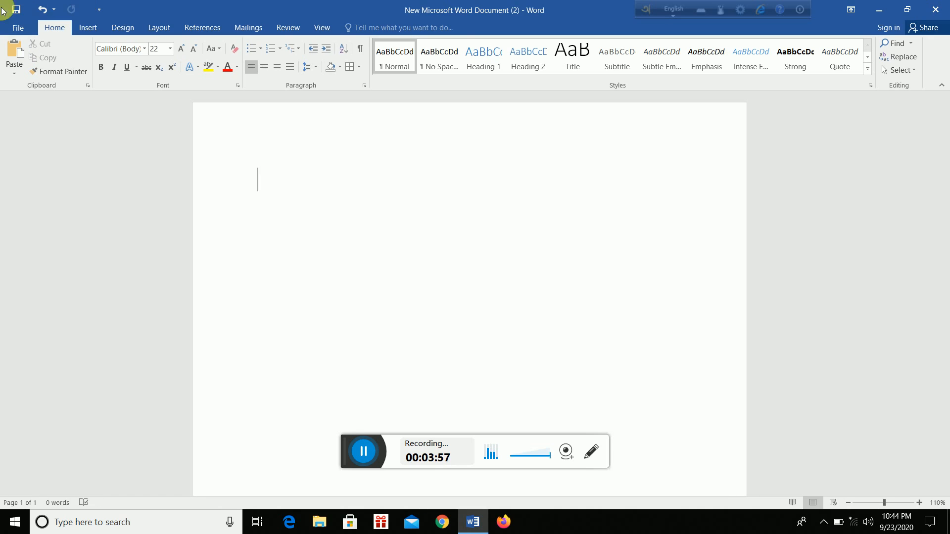
{"action": "left_click", "coordinate": [42, 9]}
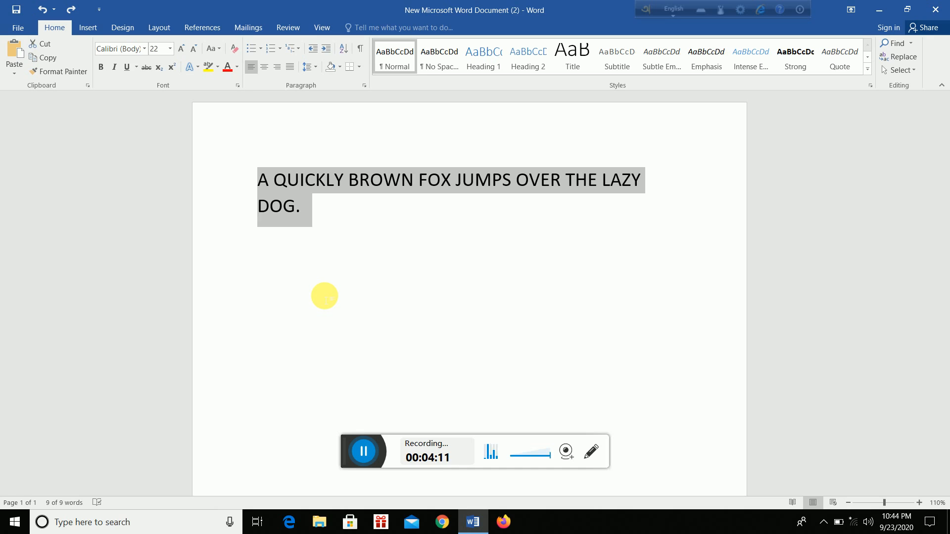
{"action": "left_click", "coordinate": [340, 227]}
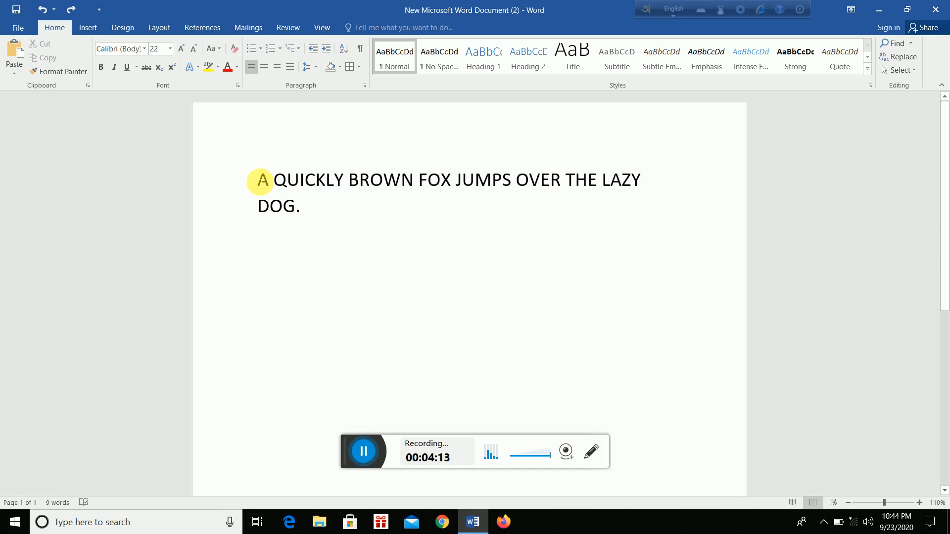
- Select the whole sentence and set its font size to 24
{"action": "left_click_drag", "start_coordinate": [259, 181], "coordinate": [716, 222]}
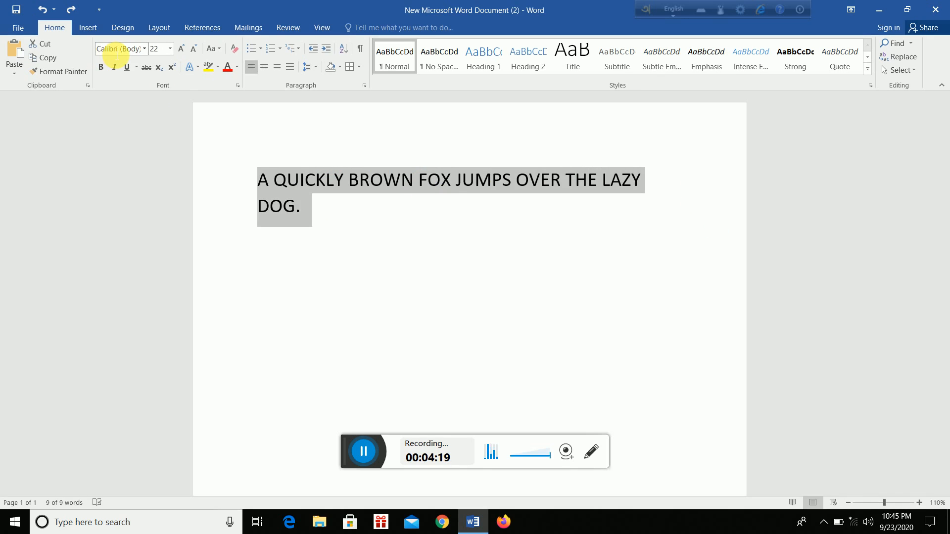
{"action": "left_click", "coordinate": [170, 49]}
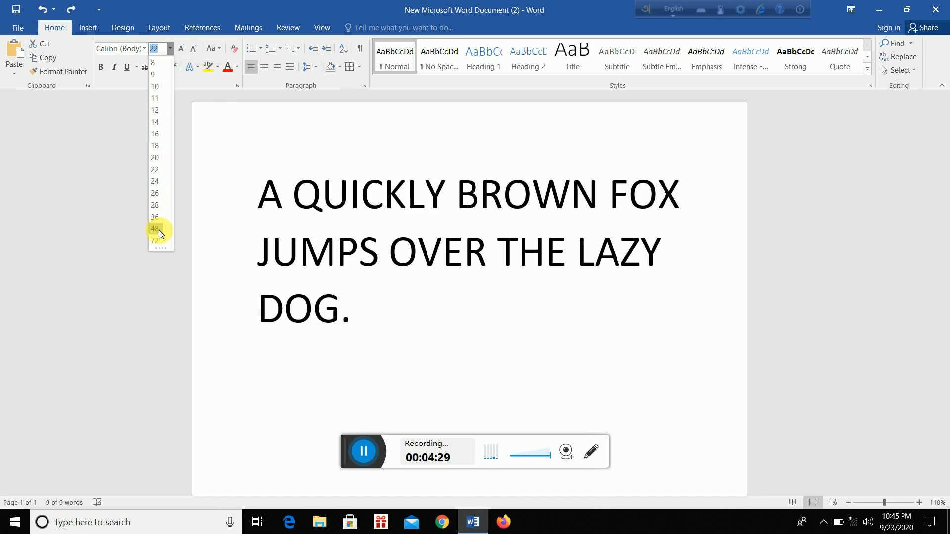
{"action": "left_click", "coordinate": [159, 187]}
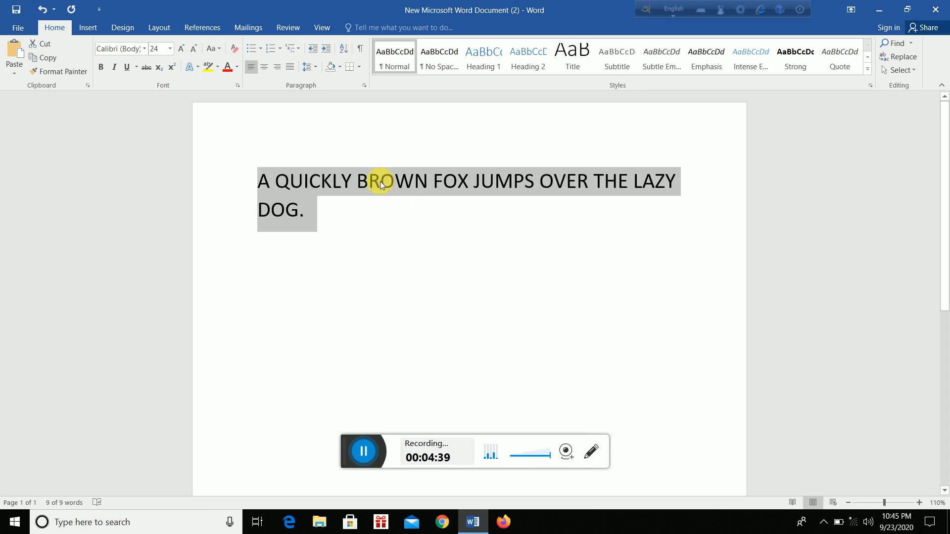
- Apply the standard green font color and bold formatting to the selected sentence, and clear the selection
{"action": "left_click", "coordinate": [235, 66]}
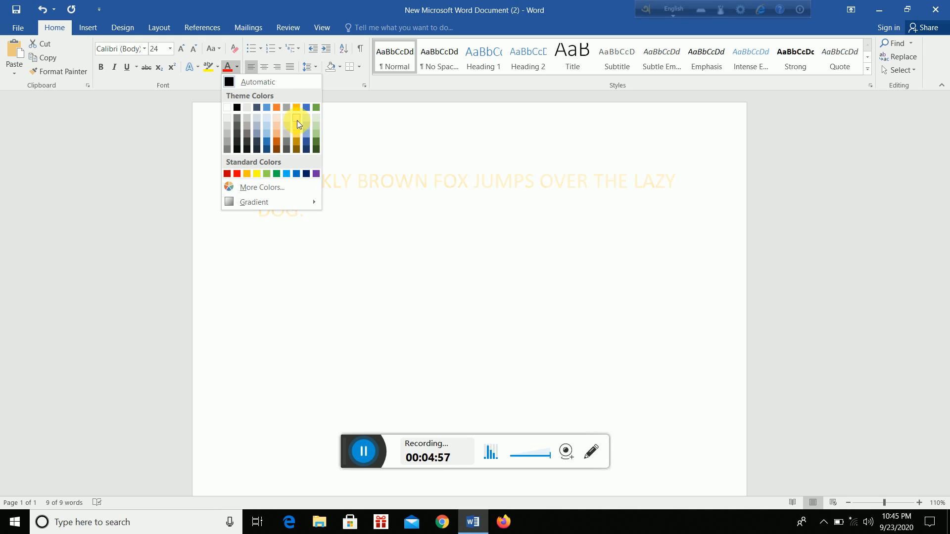
{"action": "left_click", "coordinate": [276, 173]}
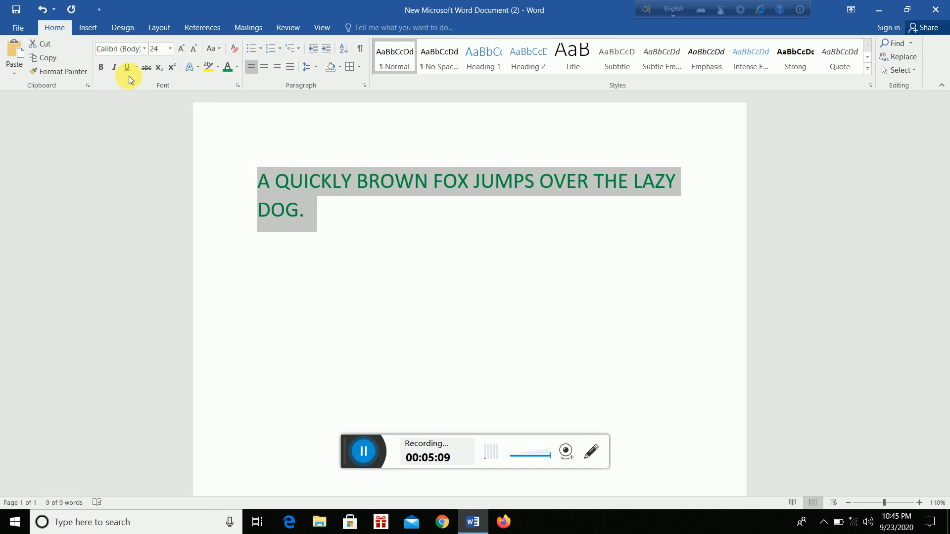
{"action": "left_click", "coordinate": [101, 70]}
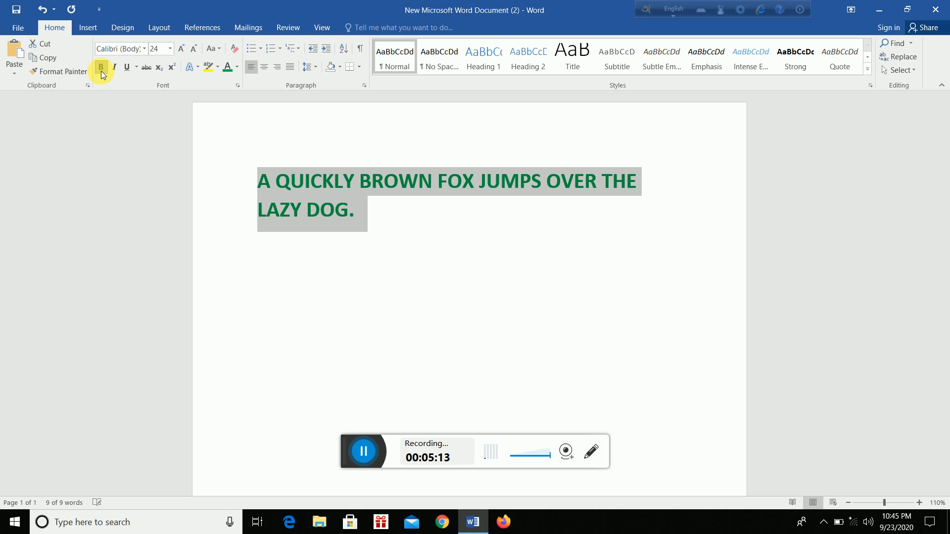
{"action": "left_click", "coordinate": [257, 235]}
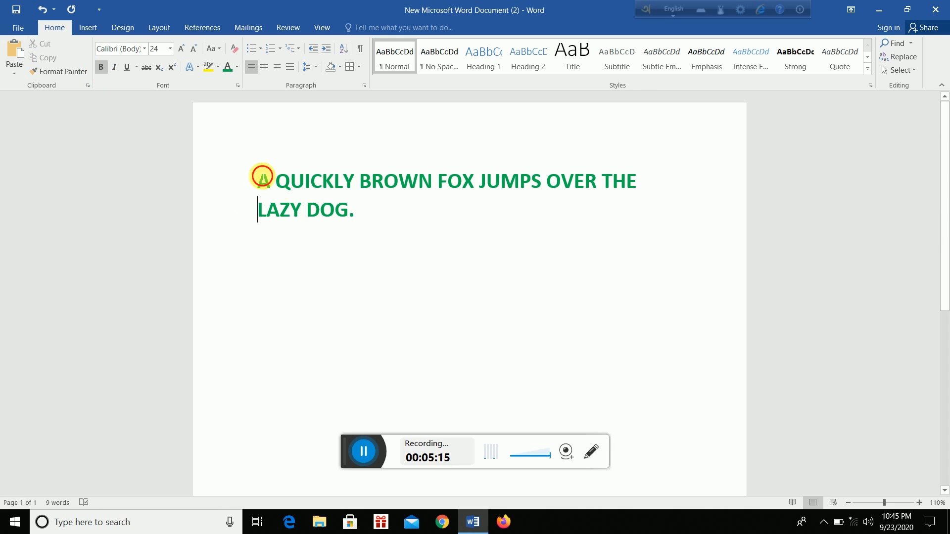
- Select the whole sentence and switch italic on and off, and do the same with underline
{"action": "left_click_drag", "start_coordinate": [262, 179], "coordinate": [492, 240]}
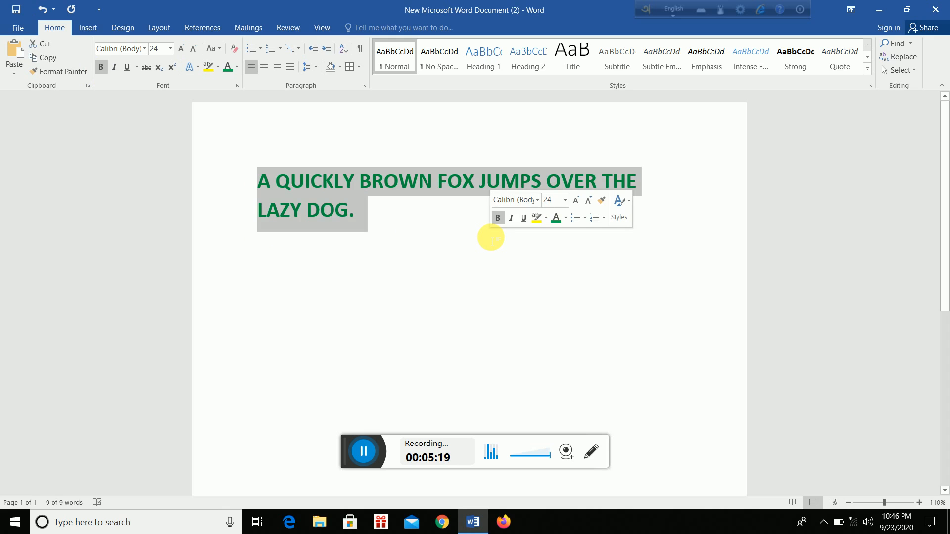
{"action": "left_click", "coordinate": [115, 67]}
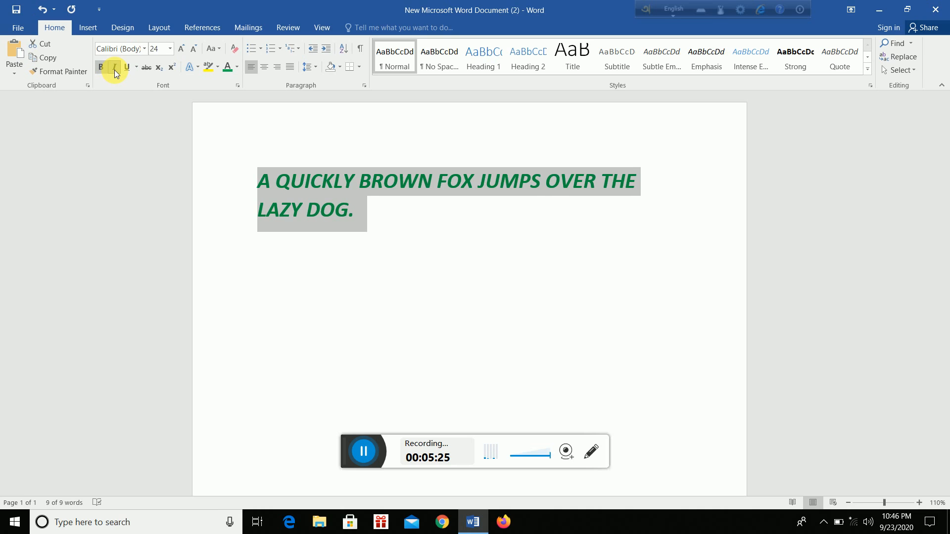
{"action": "left_click", "coordinate": [114, 70]}
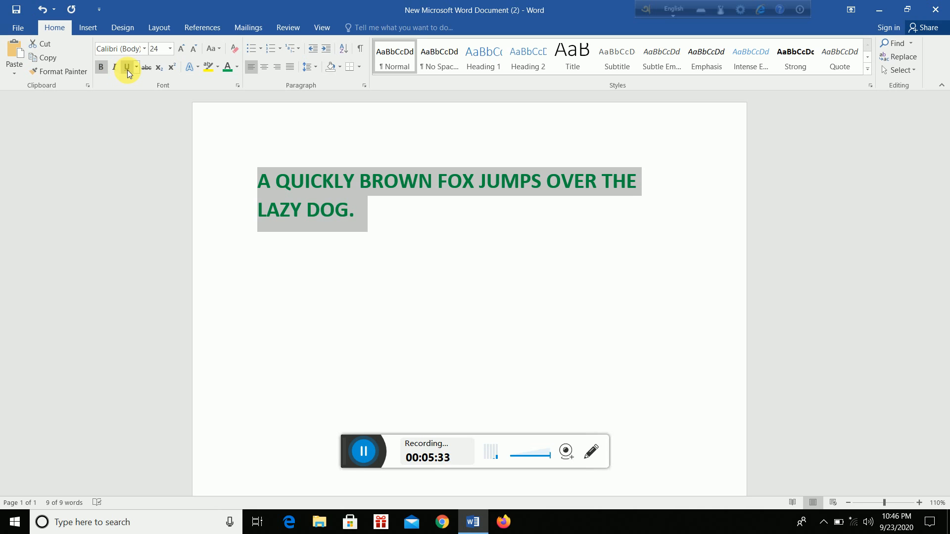
{"action": "left_click", "coordinate": [127, 67]}
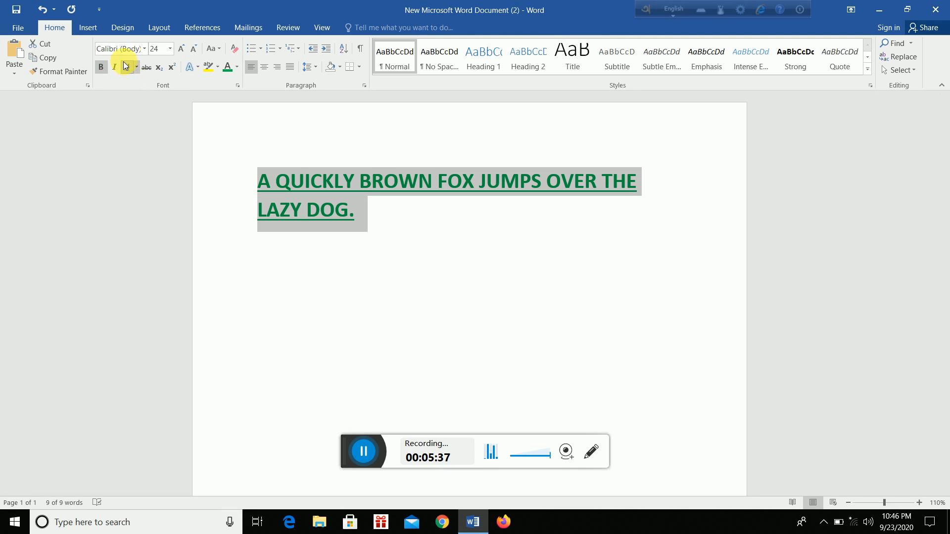
{"action": "left_click", "coordinate": [127, 67]}
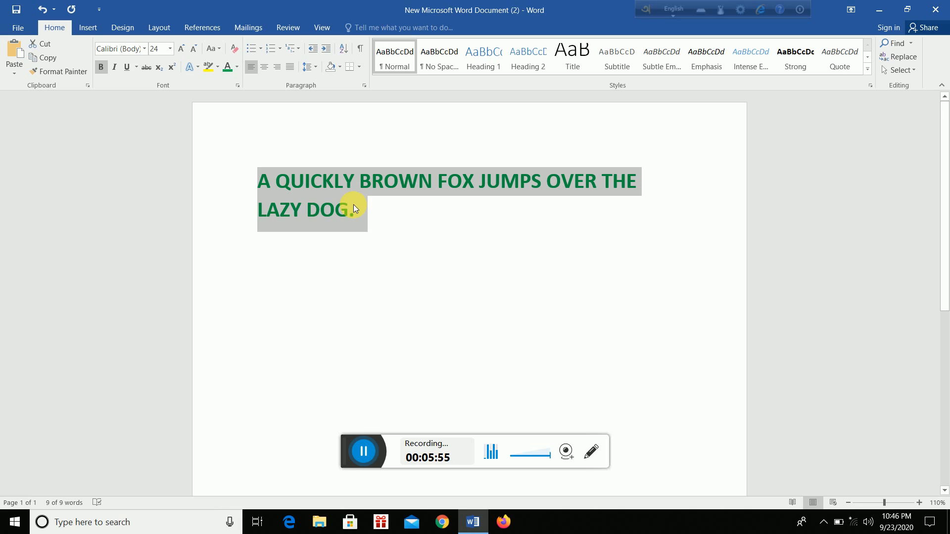
- Change the selected sentence to lowercase, and then to Capitalize Each Word
{"action": "left_click", "coordinate": [218, 48]}
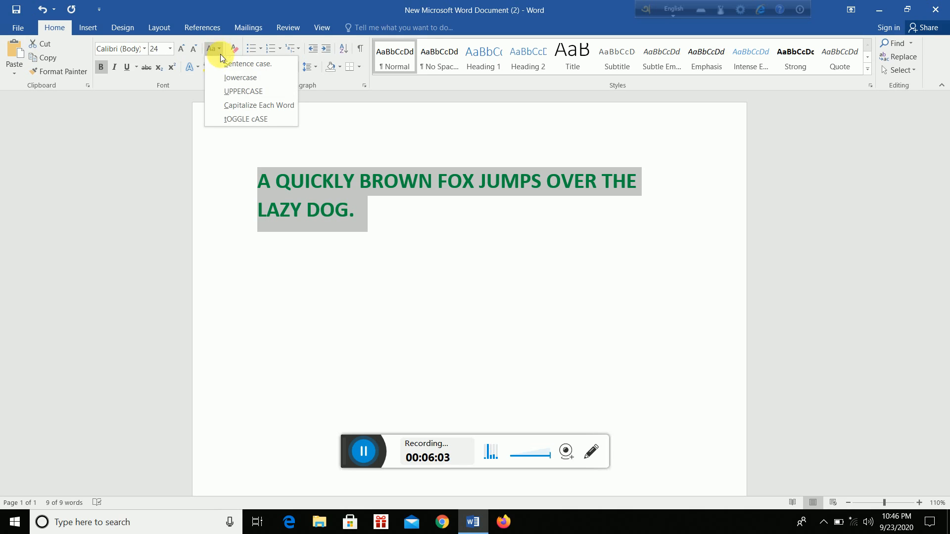
{"action": "left_click", "coordinate": [233, 79]}
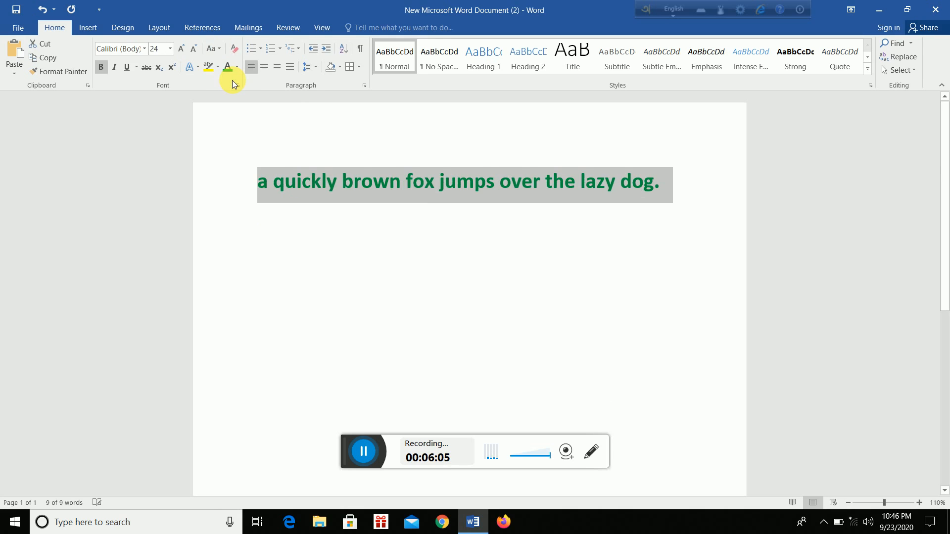
{"action": "left_click", "coordinate": [218, 47]}
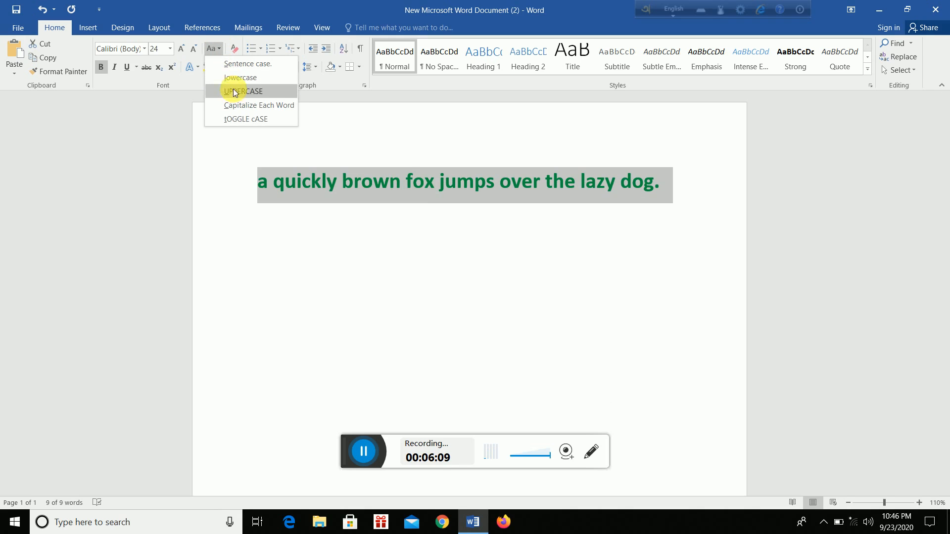
{"action": "left_click", "coordinate": [238, 105]}
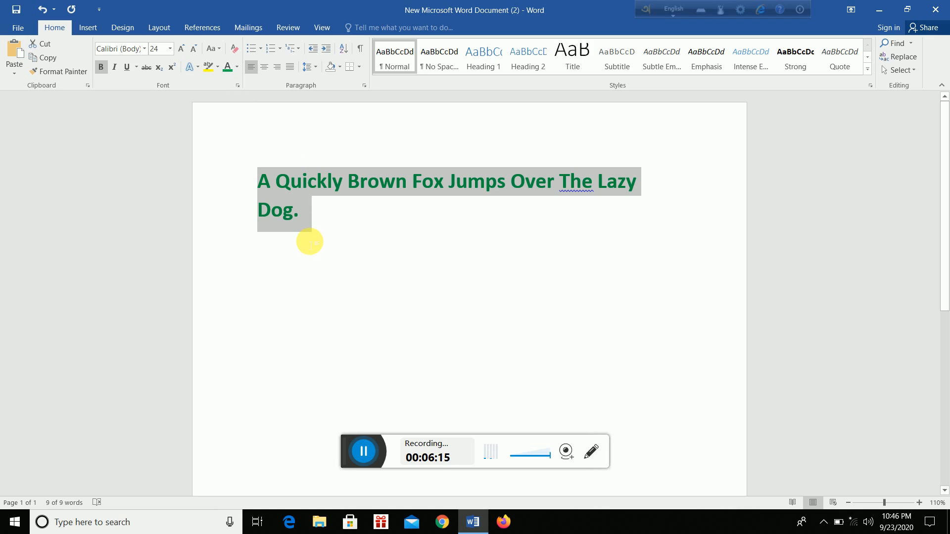
- Apply Sentence case and the Automatic font color to the selected sentence, and clear the selection
{"action": "left_click", "coordinate": [218, 49]}
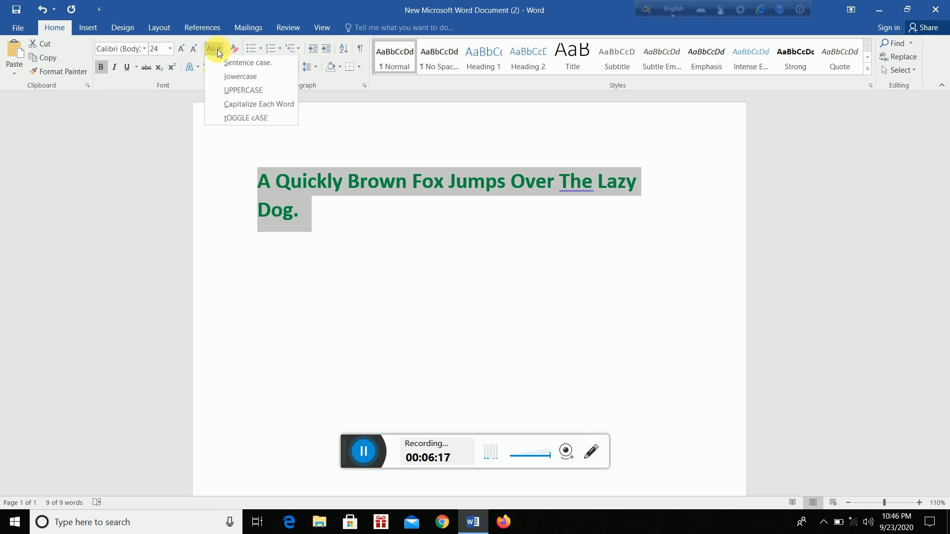
{"action": "left_click", "coordinate": [220, 61]}
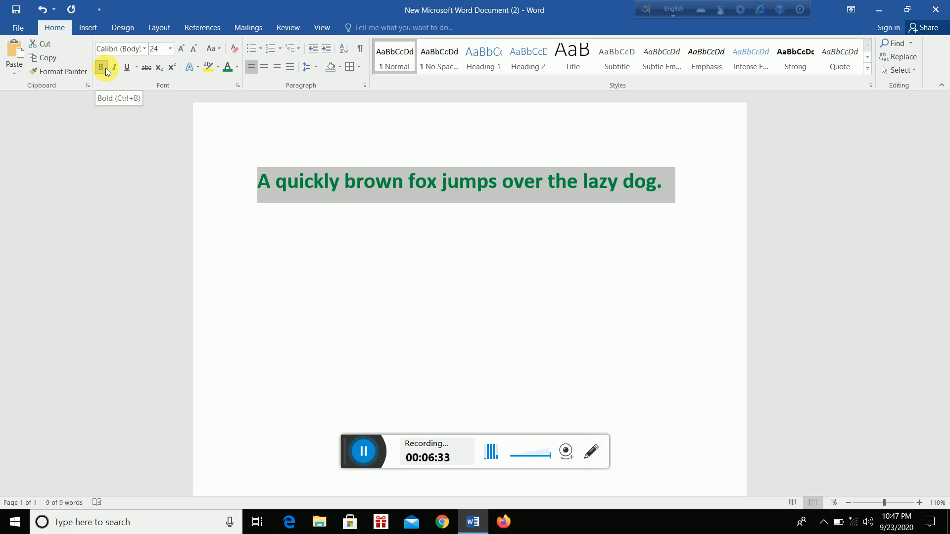
{"action": "left_click", "coordinate": [239, 70]}
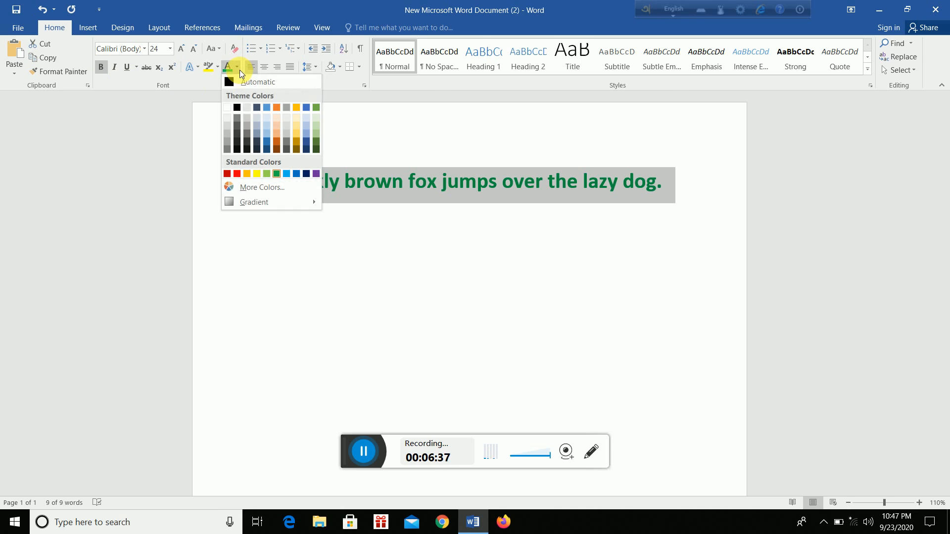
{"action": "left_click", "coordinate": [232, 84]}
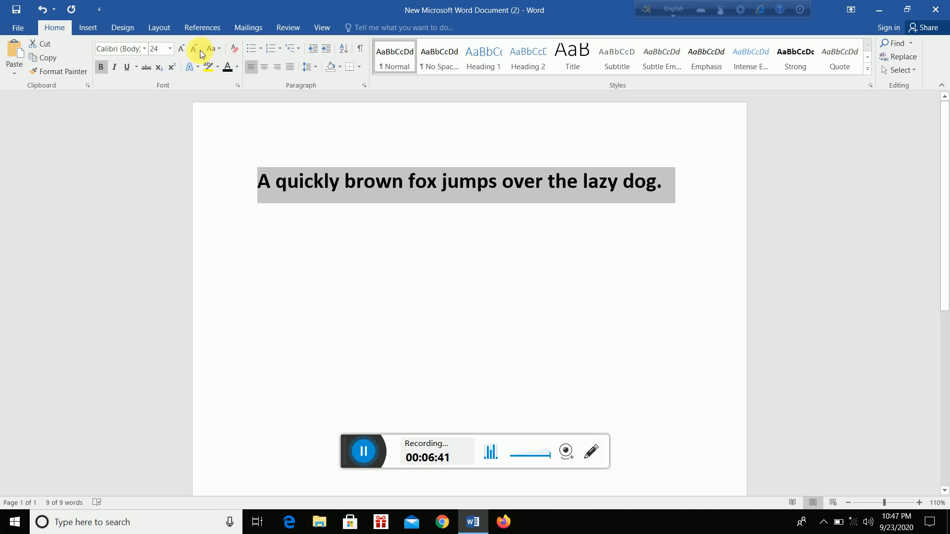
{"action": "left_click", "coordinate": [215, 49]}
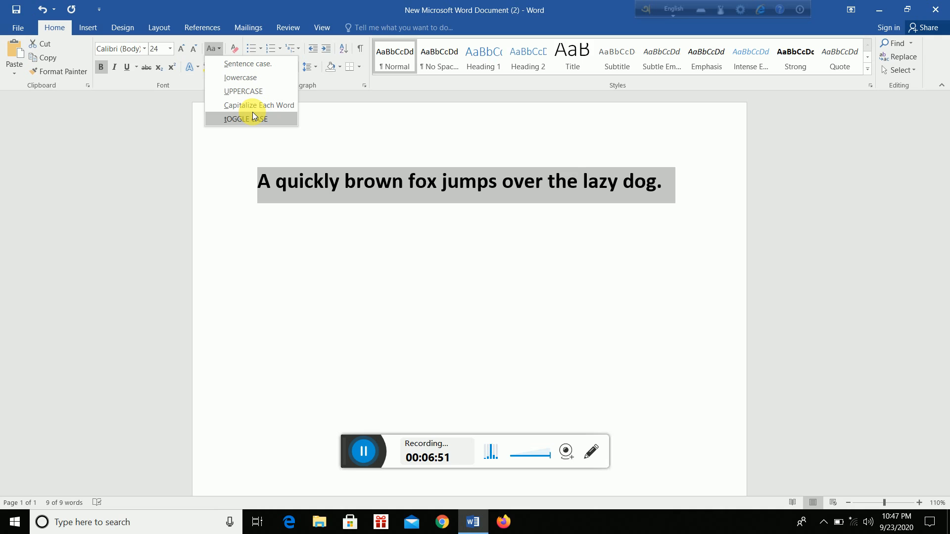
{"action": "left_click", "coordinate": [305, 147]}
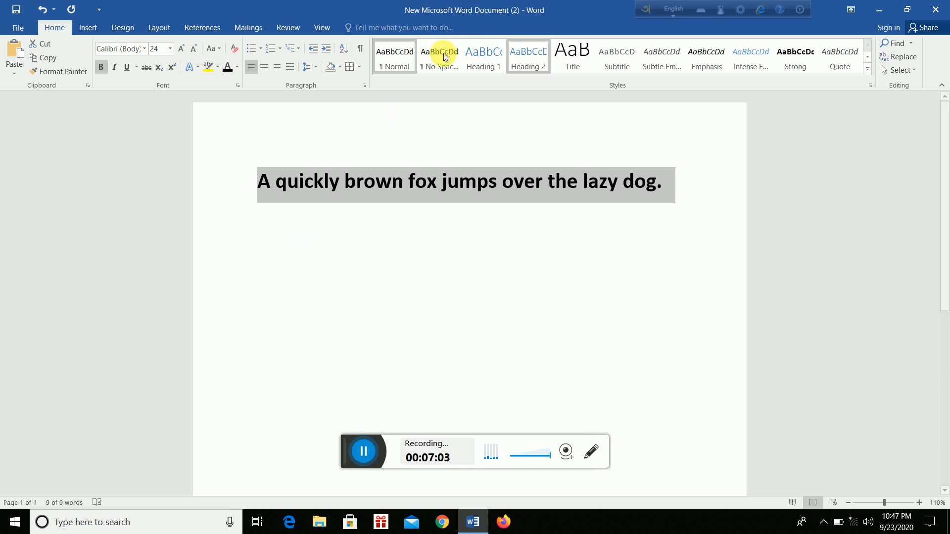
{"action": "left_click", "coordinate": [586, 250]}
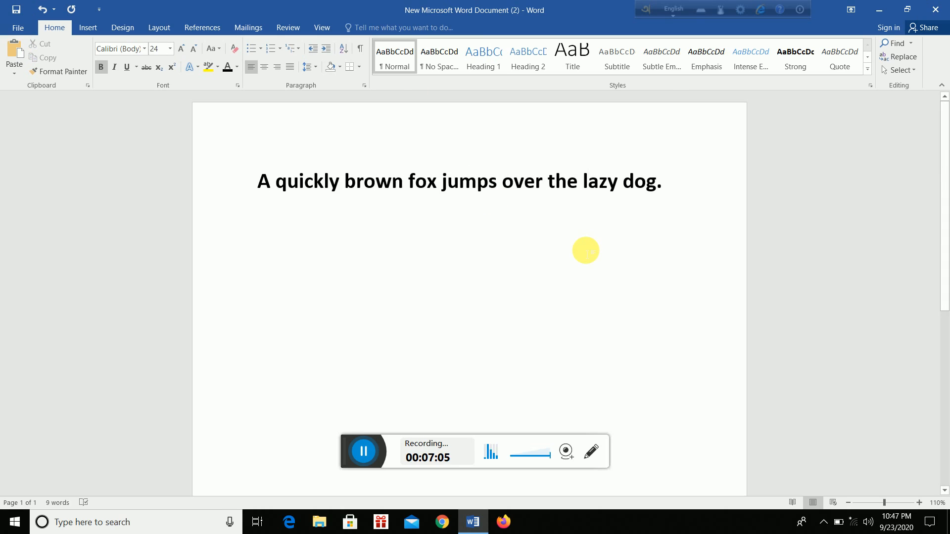
- Select the whole sentence and copy it
{"action": "left_click", "coordinate": [253, 184]}
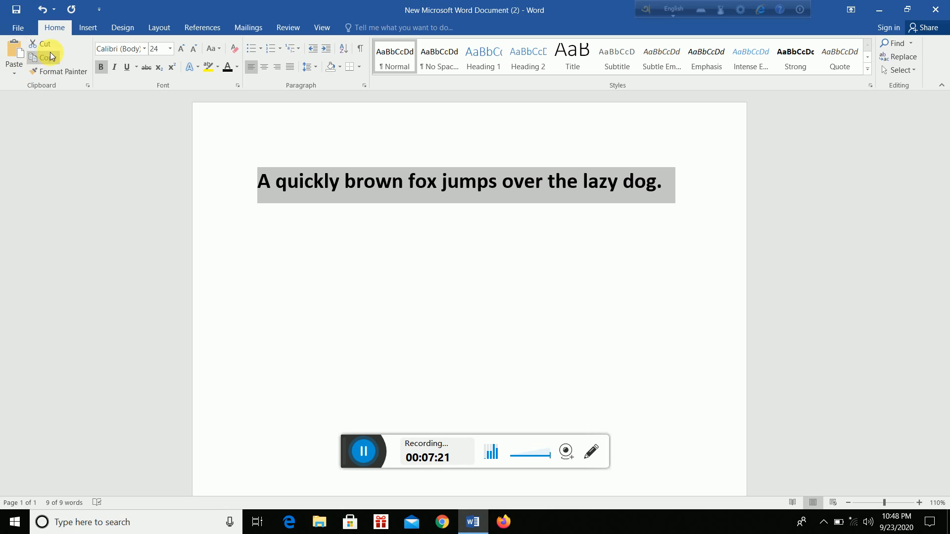
{"action": "right_click", "coordinate": [453, 185]}
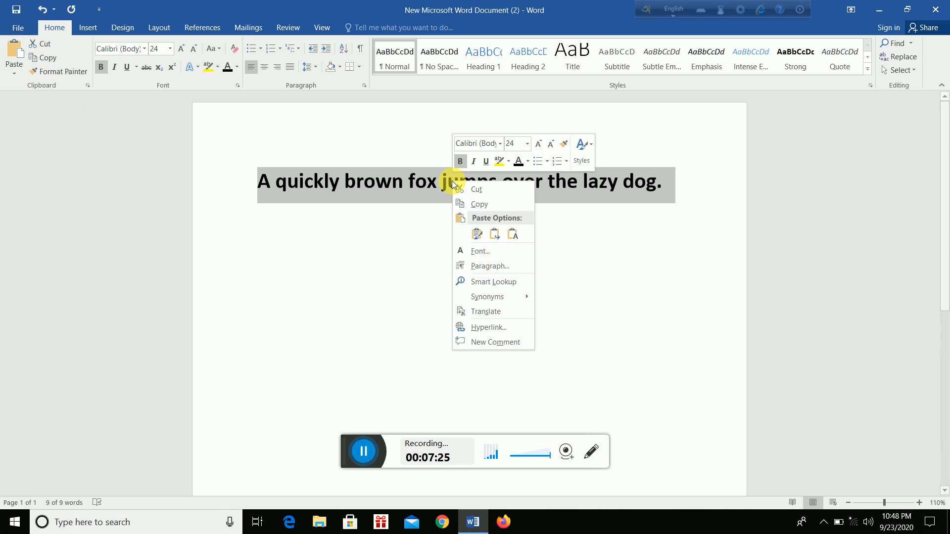
{"action": "left_click", "coordinate": [474, 205]}
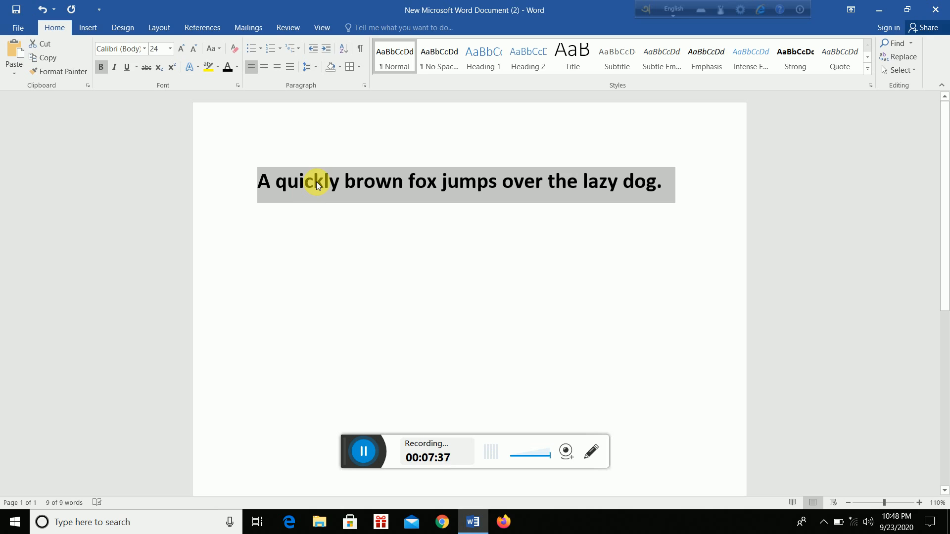
- Start a new line below the sentence and paste the copied sentence twice, keeping the source formatting
{"action": "left_click", "coordinate": [691, 185]}
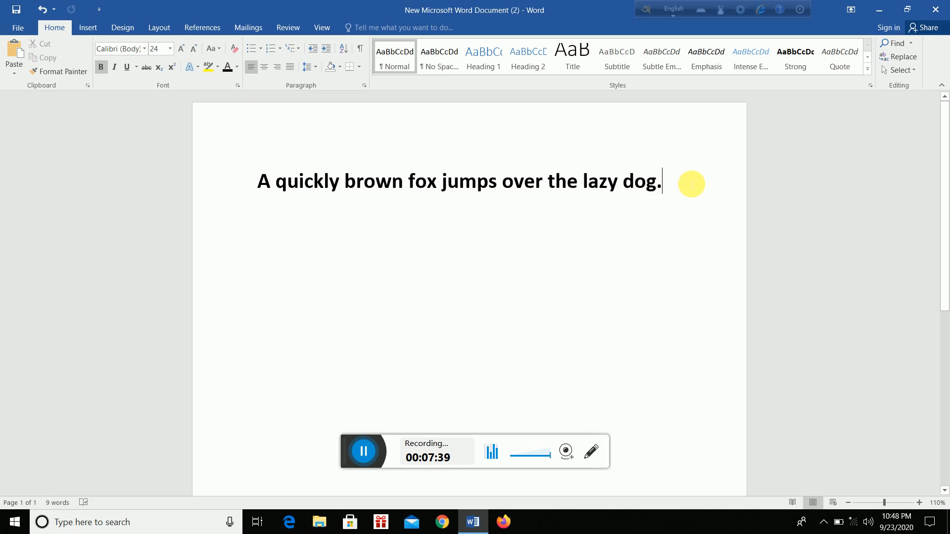
{"action": "key", "text": "Return"}
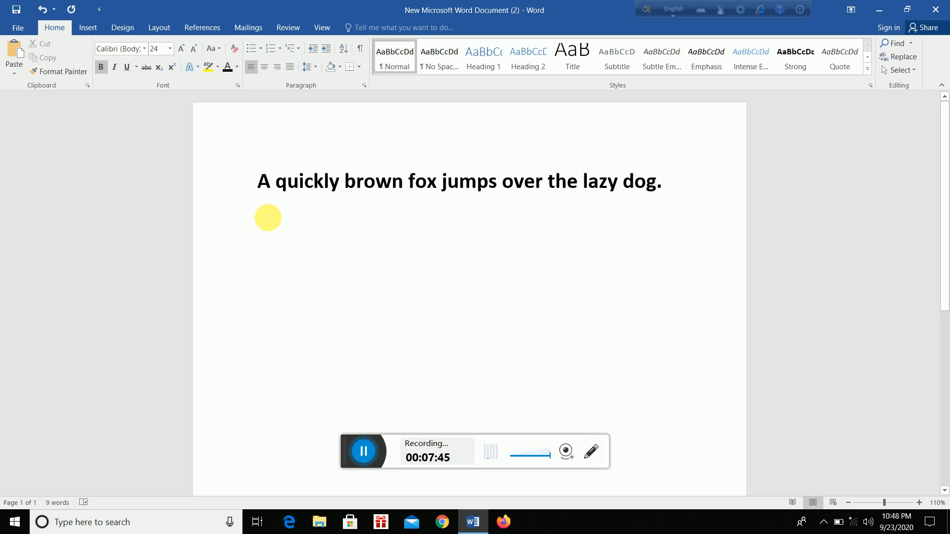
{"action": "right_click", "coordinate": [265, 214]}
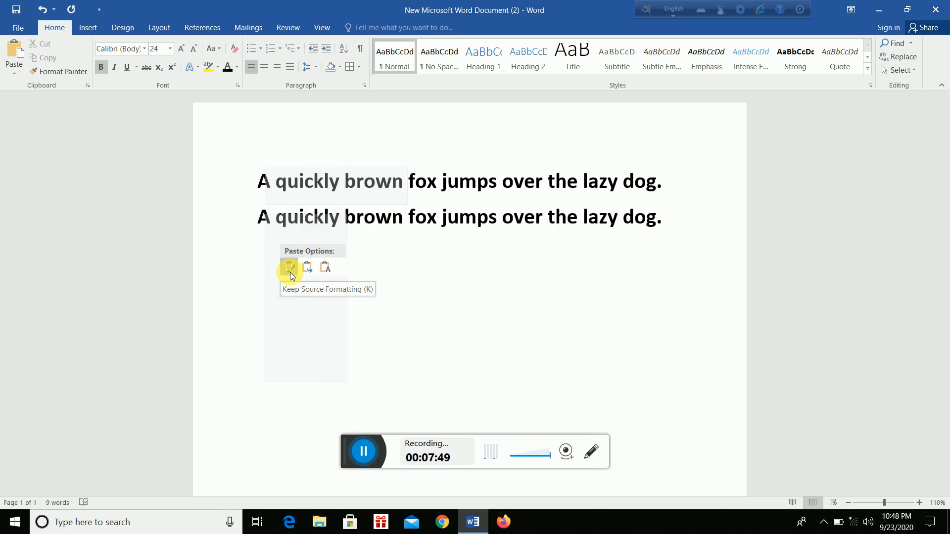
{"action": "left_click", "coordinate": [290, 272]}
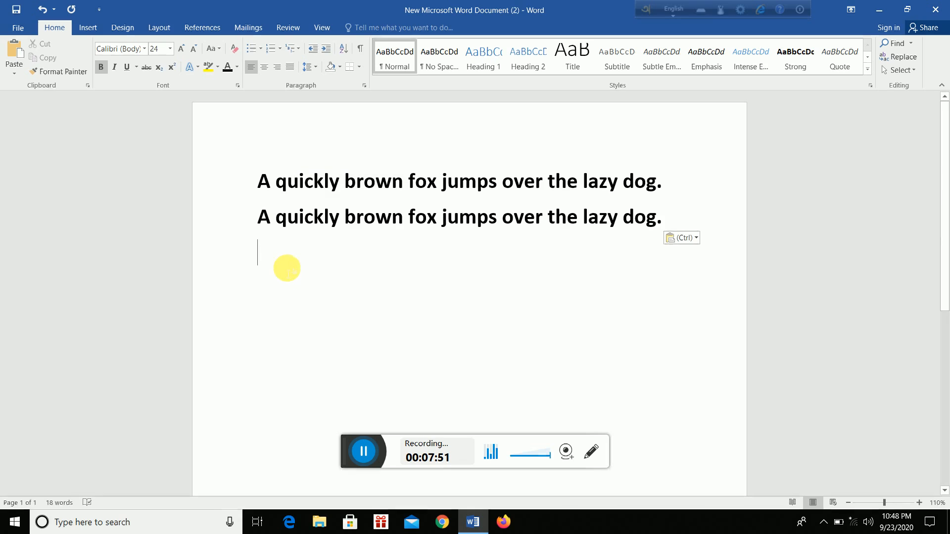
{"action": "right_click", "coordinate": [275, 255]}
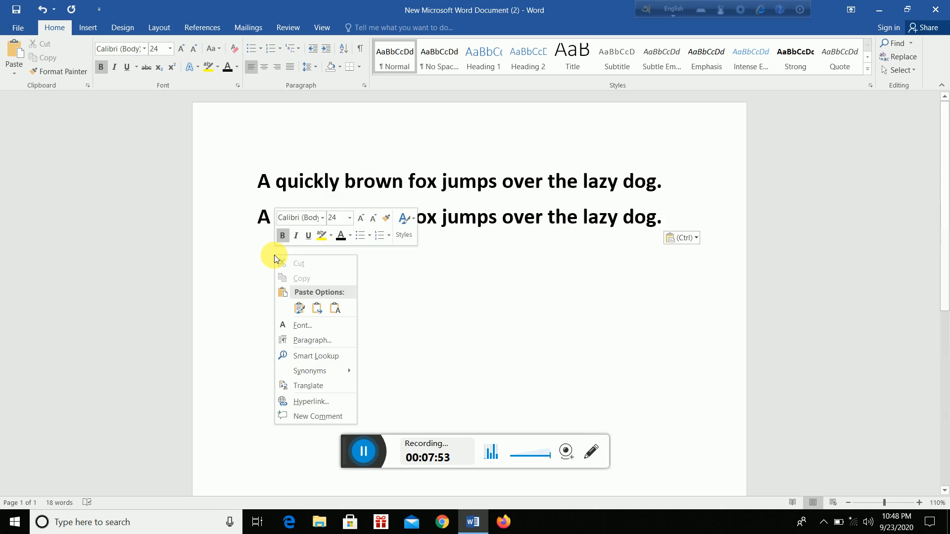
{"action": "left_click", "coordinate": [300, 309]}
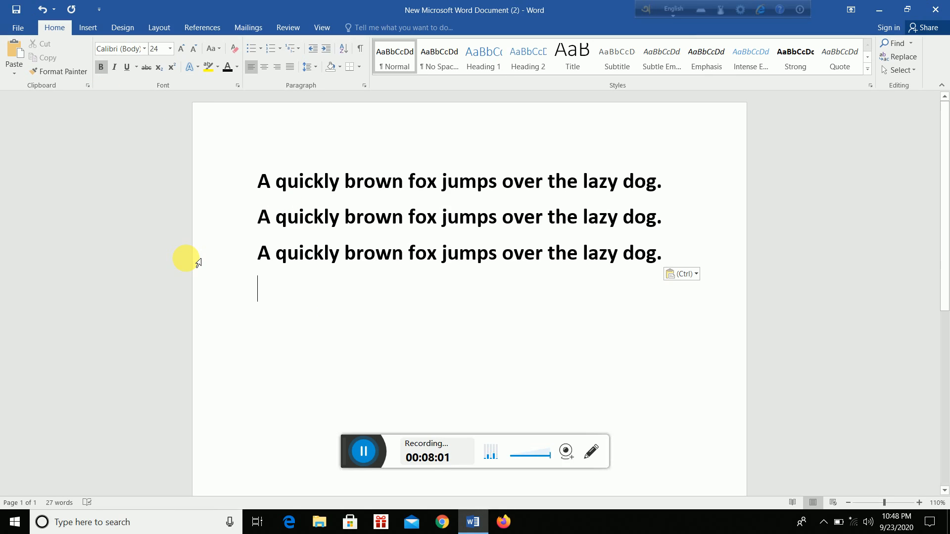
- Copy all three sentences and paste them on a new line below the third one
{"action": "key", "text": "ctrl+a"}
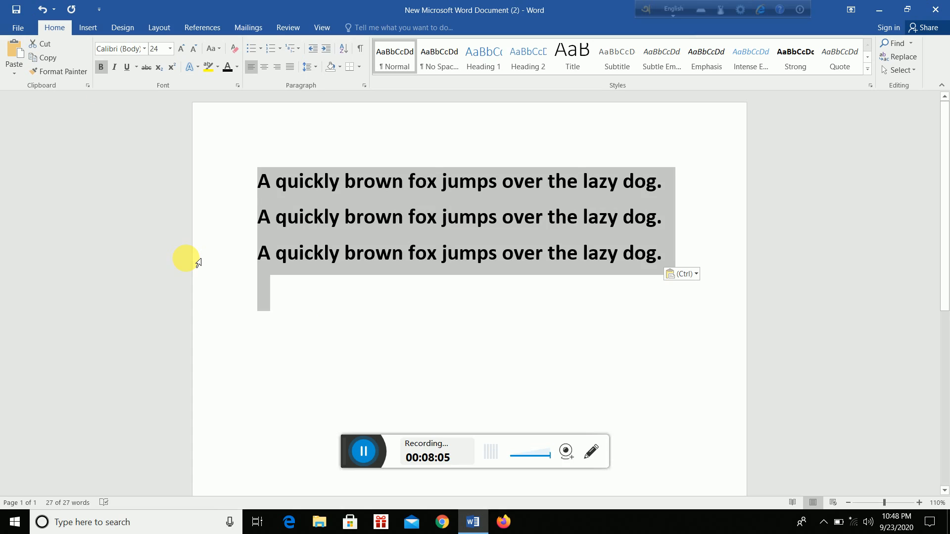
{"action": "key", "text": "ctrl+c"}
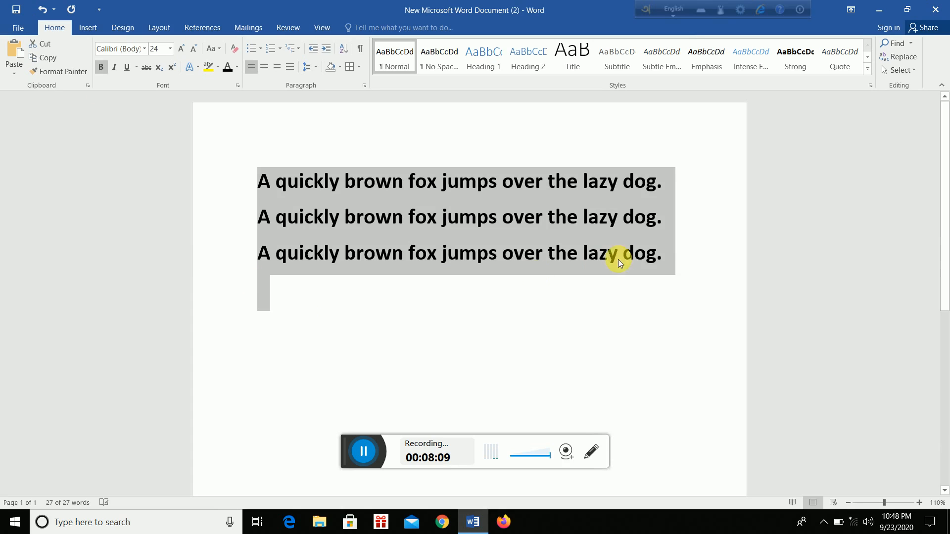
{"action": "left_click", "coordinate": [673, 257]}
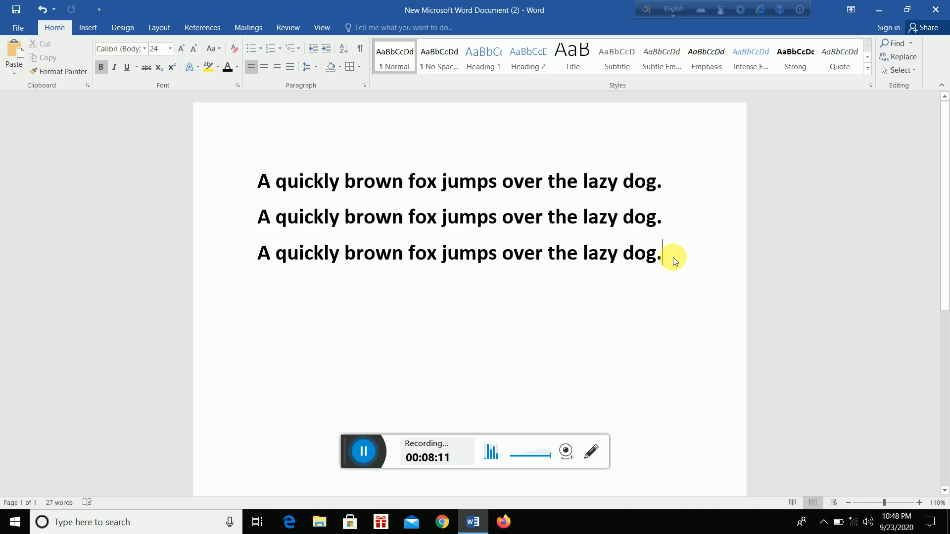
{"action": "key", "text": "Return"}
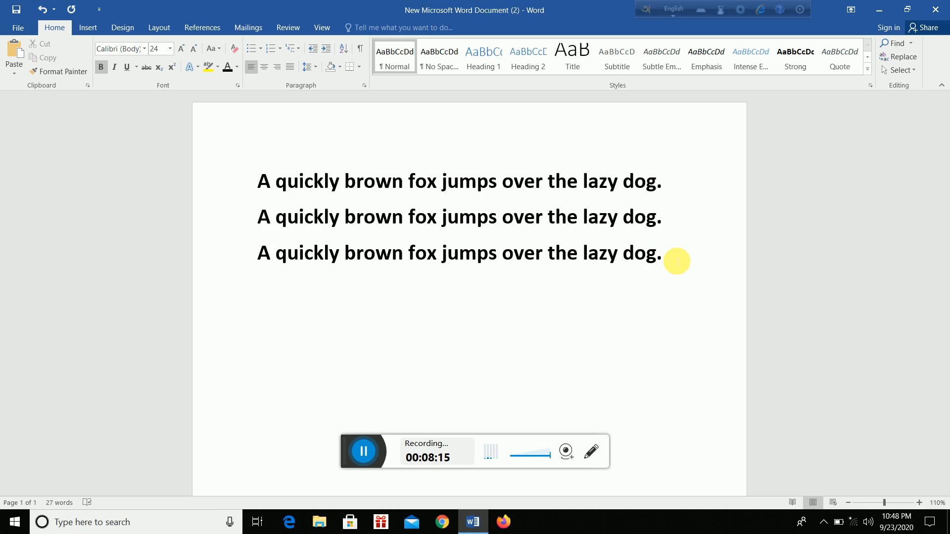
{"action": "key", "text": "ctrl+v"}
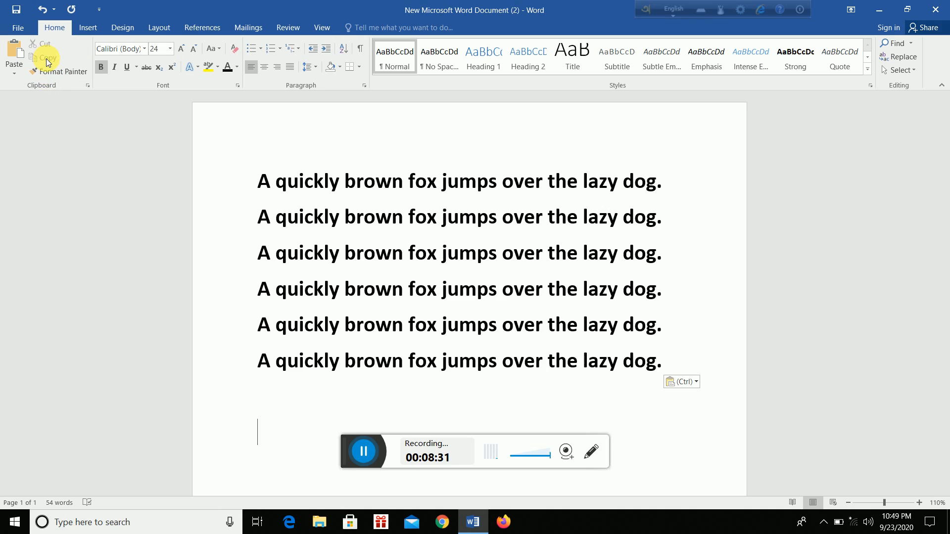
- Select all six sentences in full and copy them
{"action": "left_click_drag", "start_coordinate": [258, 181], "coordinate": [583, 366]}
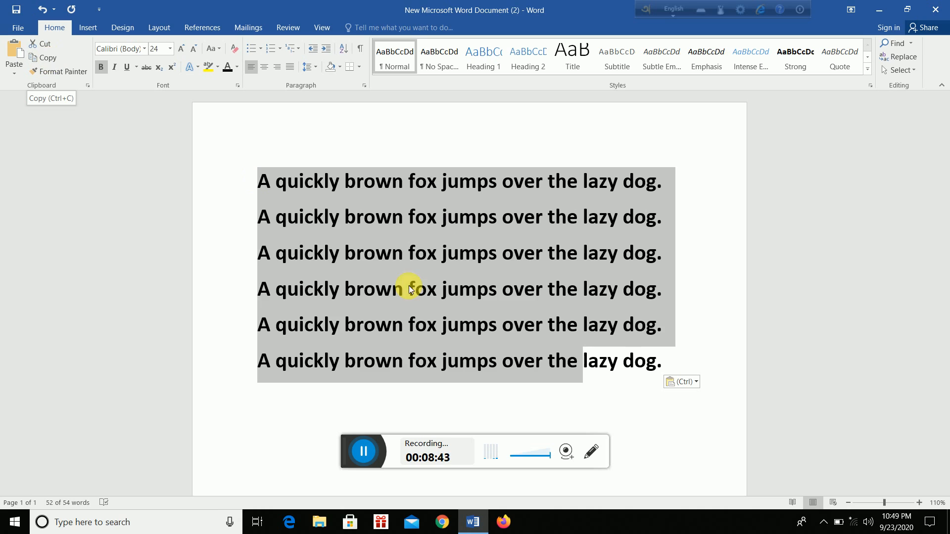
{"action": "left_click", "coordinate": [638, 396]}
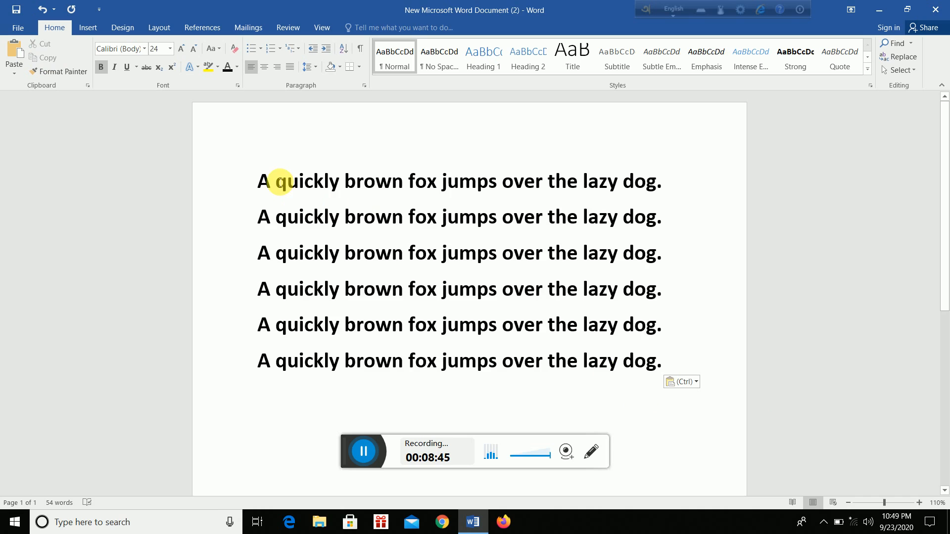
{"action": "left_click_drag", "start_coordinate": [258, 181], "coordinate": [681, 367]}
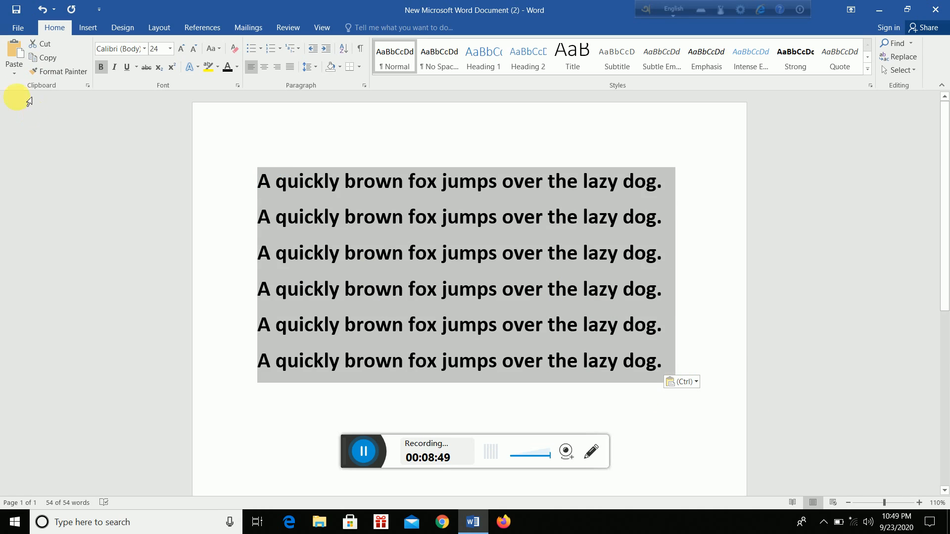
{"action": "scroll", "coordinate": [329, 203], "scroll_direction": "down", "scroll_amount": 3}
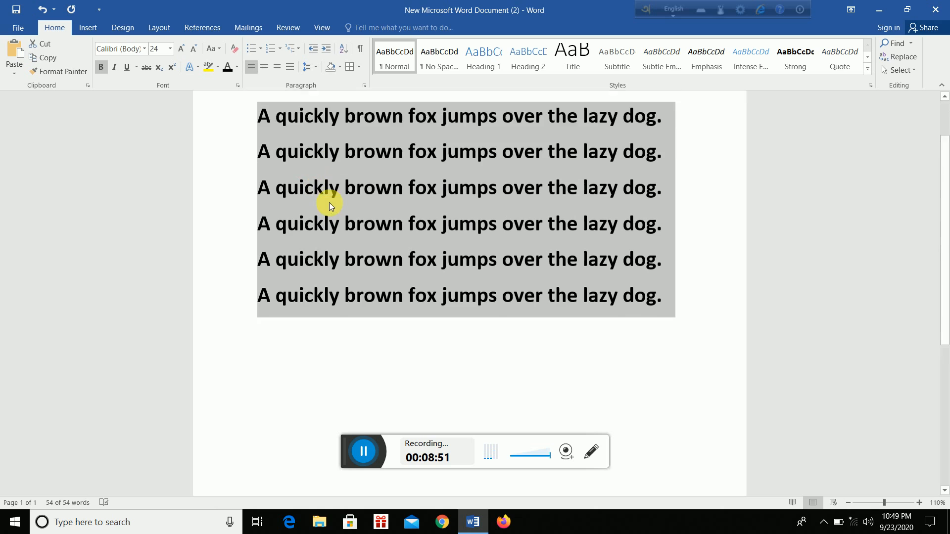
- Start a new line after the sixth sentence and paste the six copied sentences there, keeping the source formatting
{"action": "left_click", "coordinate": [676, 263]}
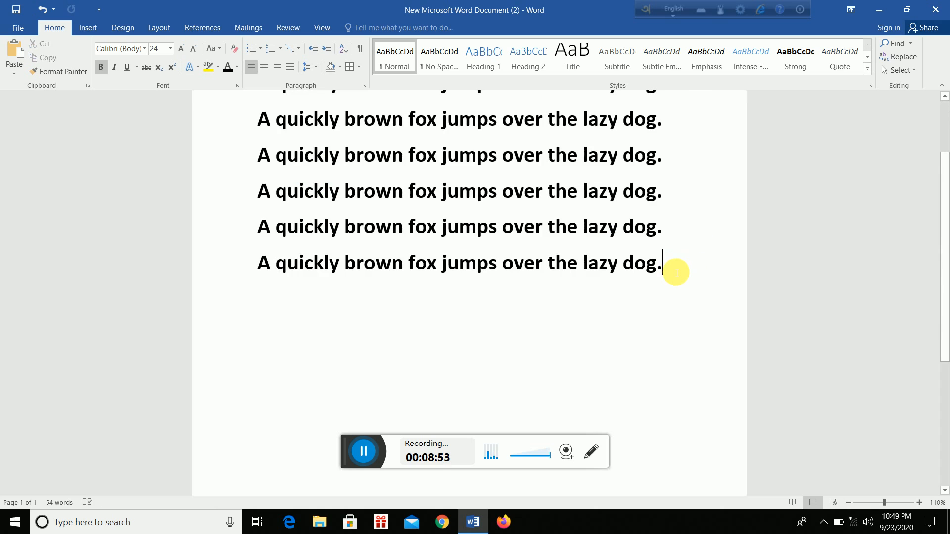
{"action": "key", "text": "Return"}
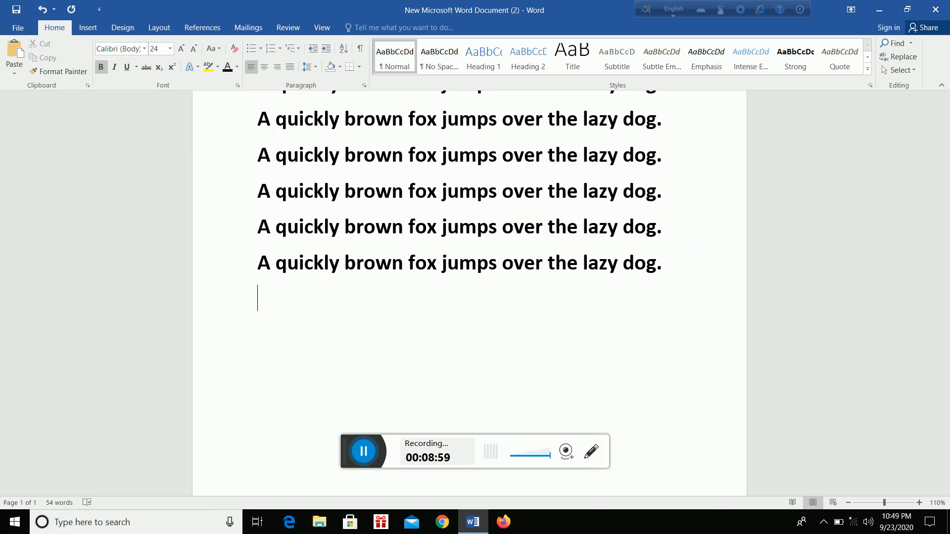
{"action": "left_click", "coordinate": [9, 65]}
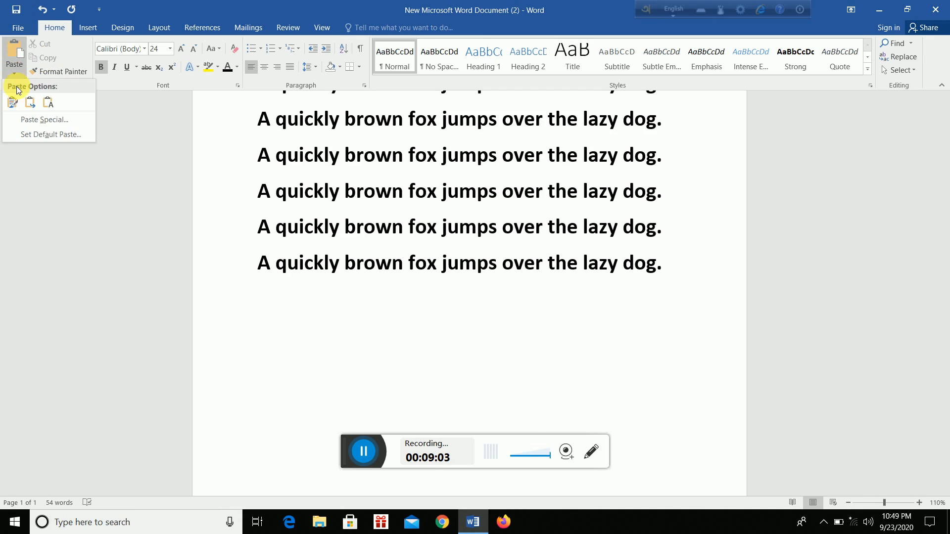
{"action": "left_click", "coordinate": [13, 103]}
{"action": "scroll", "coordinate": [26, 113], "scroll_direction": "up", "scroll_amount": 3}
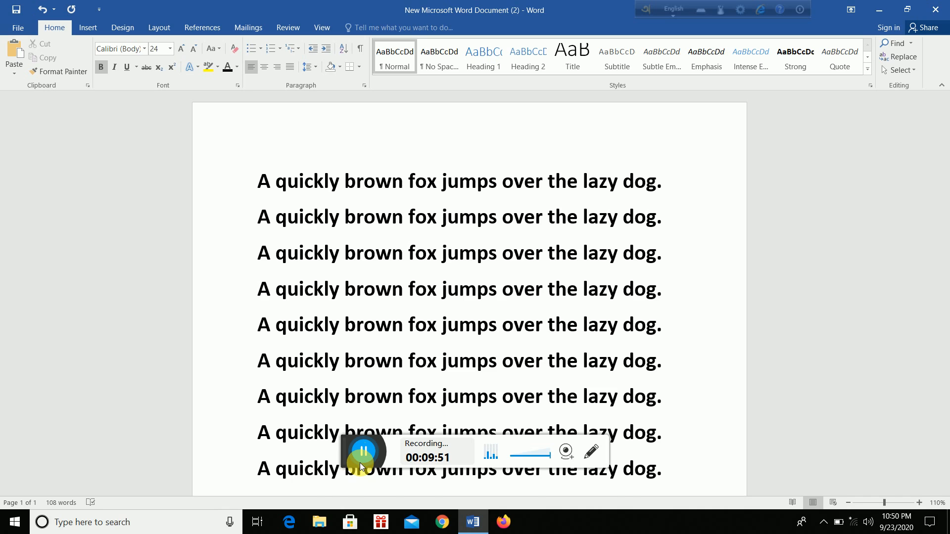
{"action": "scroll", "coordinate": [433, 278], "scroll_direction": "down", "scroll_amount": 4}
{"action": "scroll", "coordinate": [434, 280], "scroll_direction": "down", "scroll_amount": 2}
{"action": "scroll", "coordinate": [434, 280], "scroll_direction": "up", "scroll_amount": 3}
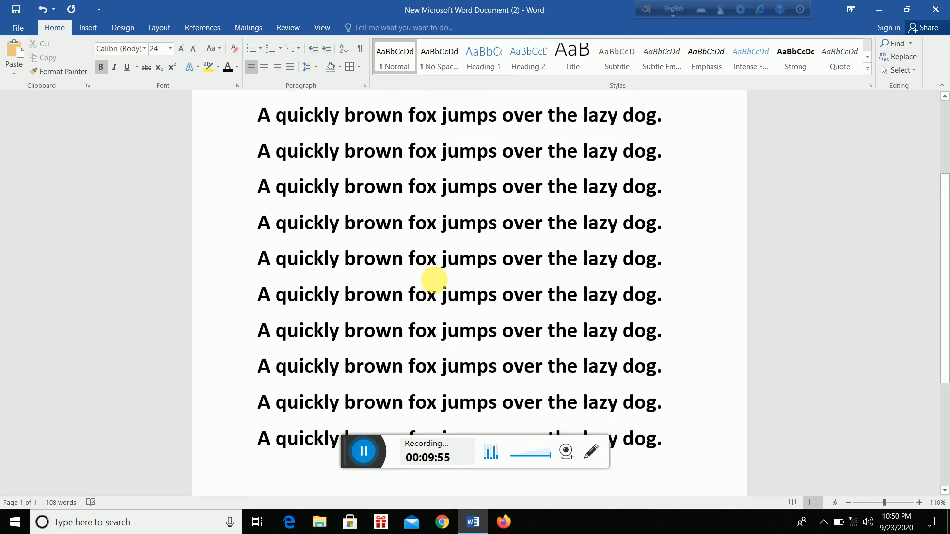
{"action": "scroll", "coordinate": [434, 280], "scroll_direction": "up", "scroll_amount": 2}
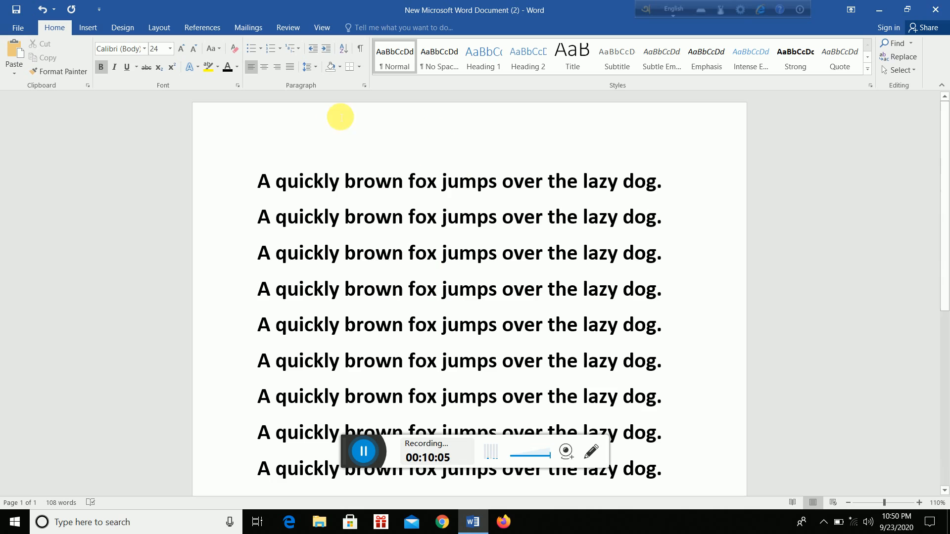
- Close the document without saving the changes
{"action": "left_click", "coordinate": [932, 15]}
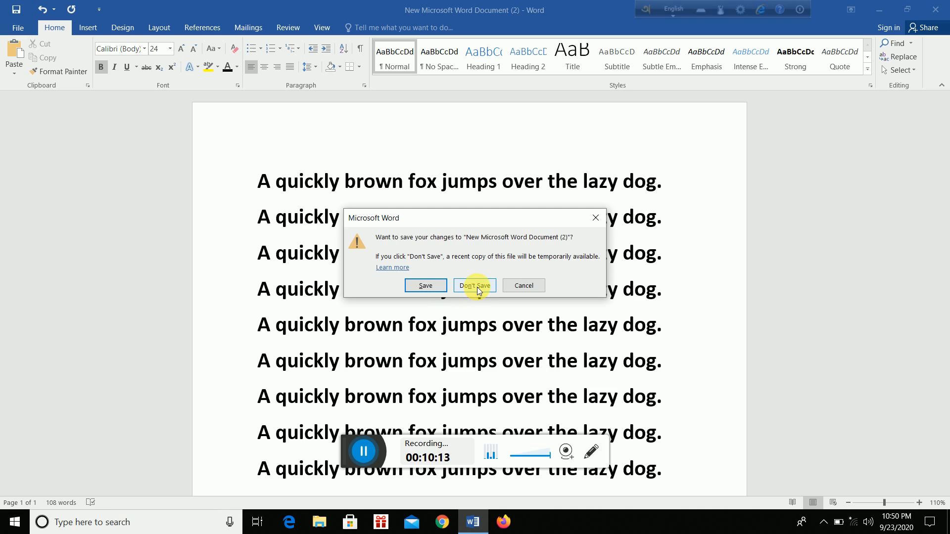
{"action": "left_click", "coordinate": [453, 286]}
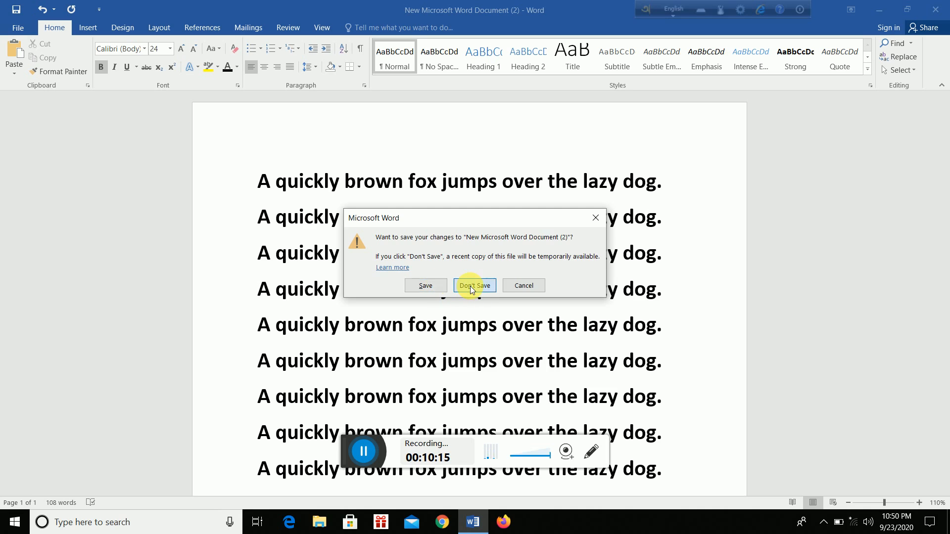